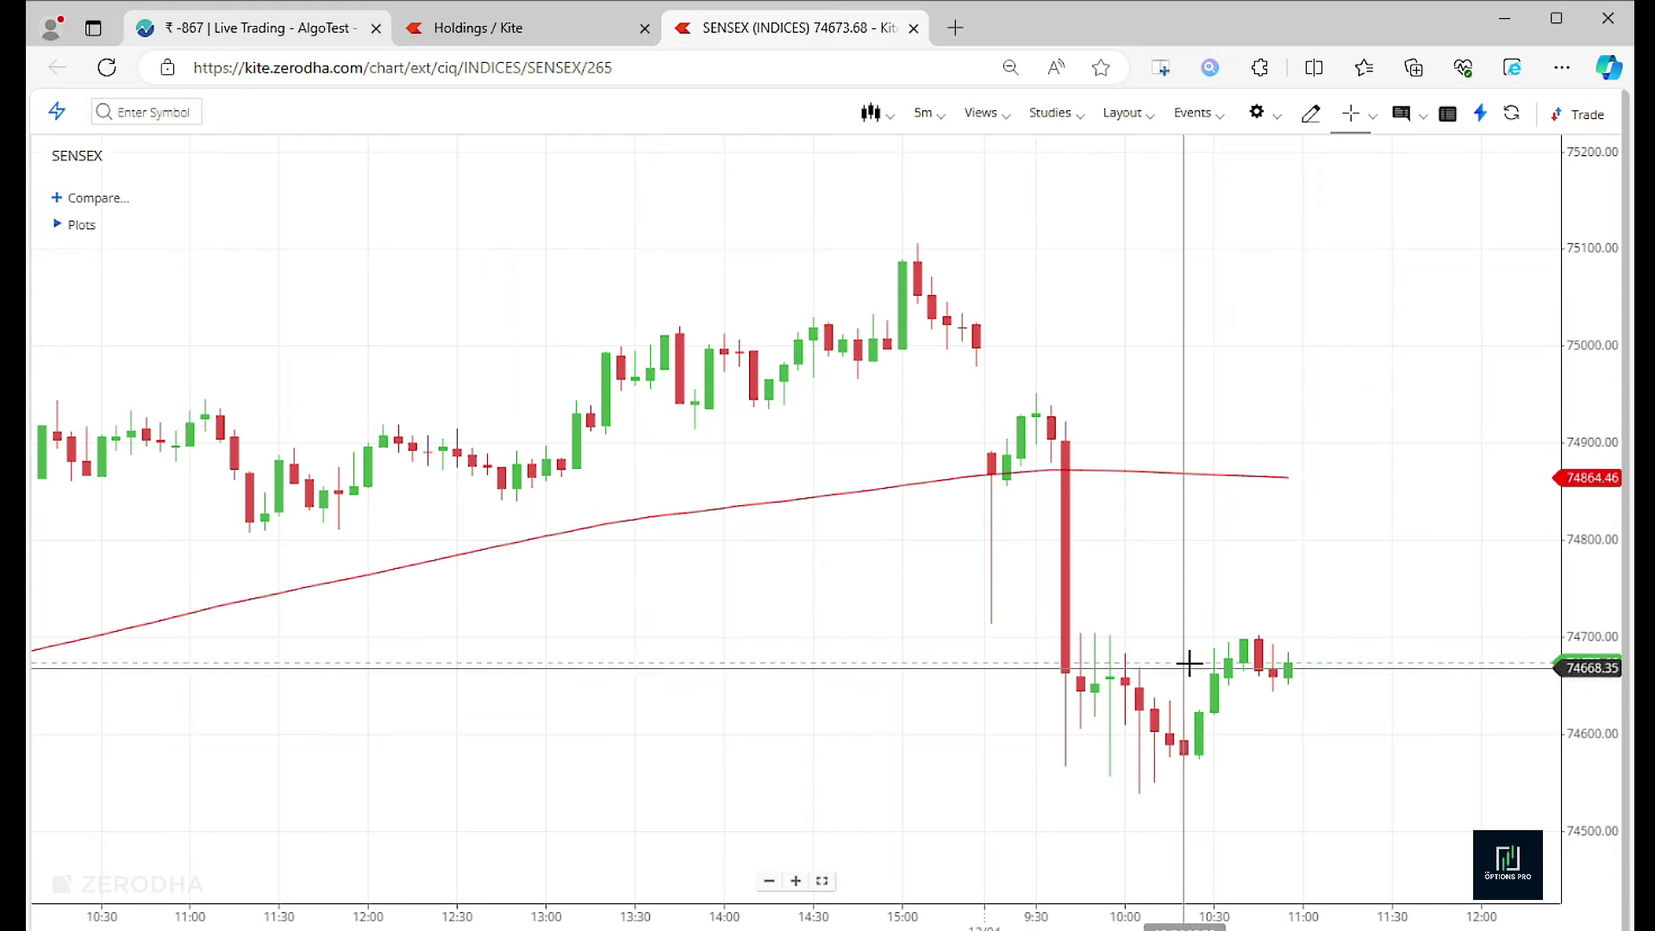
Leave the Kite SENSEX chart for AlgoTest's Live Deployment page, where Sensex IF runs at MTM ₹-876.
{"action": "left_click", "coordinate": [333, 29]}
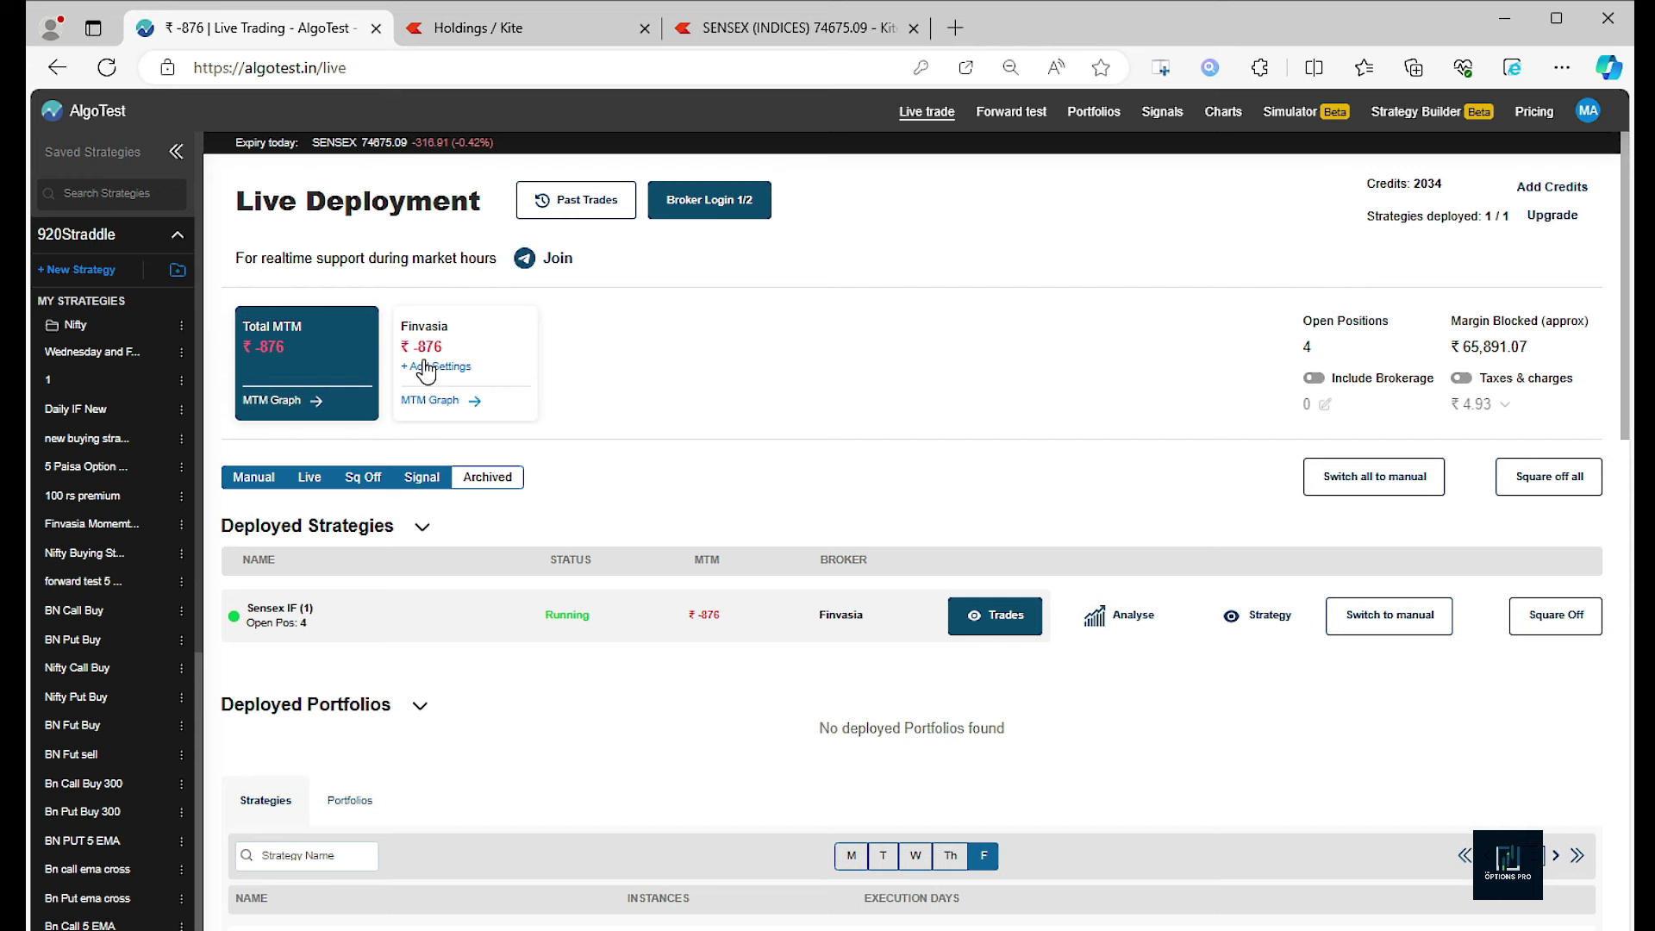
Analyse the Sensex IF trades' four-leg payoff and zoom the chart around the profit zone.
{"action": "left_click", "coordinate": [1004, 628]}
{"action": "left_click", "coordinate": [1422, 197]}
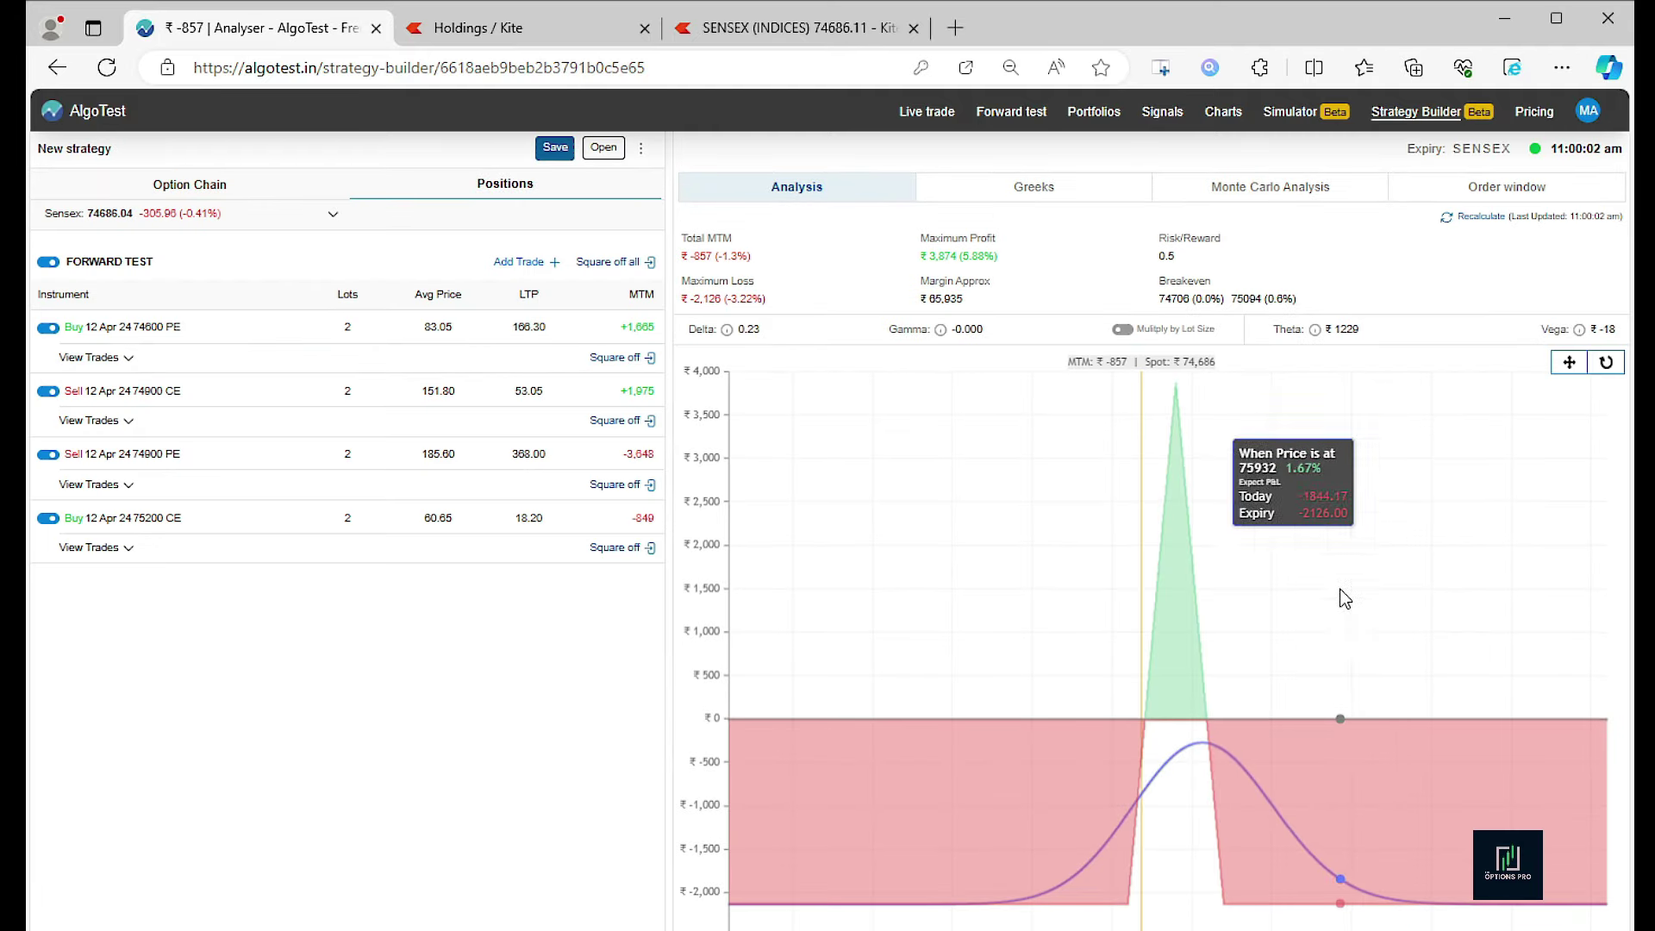
{"action": "left_click_drag", "start_coordinate": [1096, 388], "coordinate": [1316, 412]}
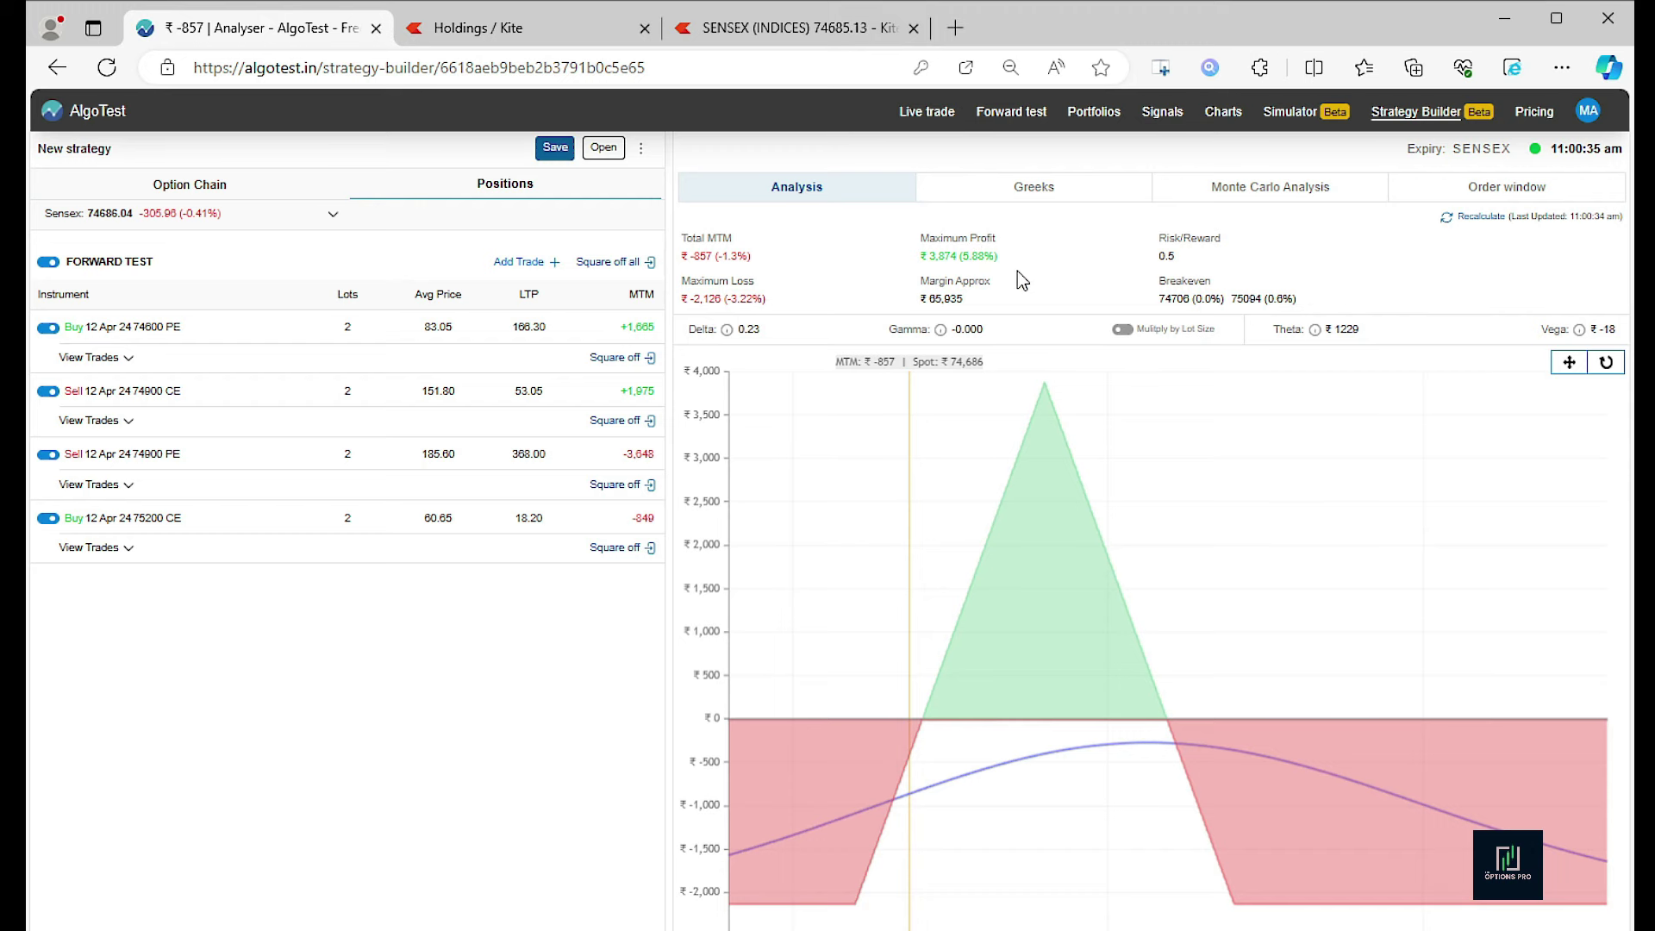
Compare the SENSEX index chart against the AlgoTest payoff analysis.
{"action": "left_click", "coordinate": [793, 28]}
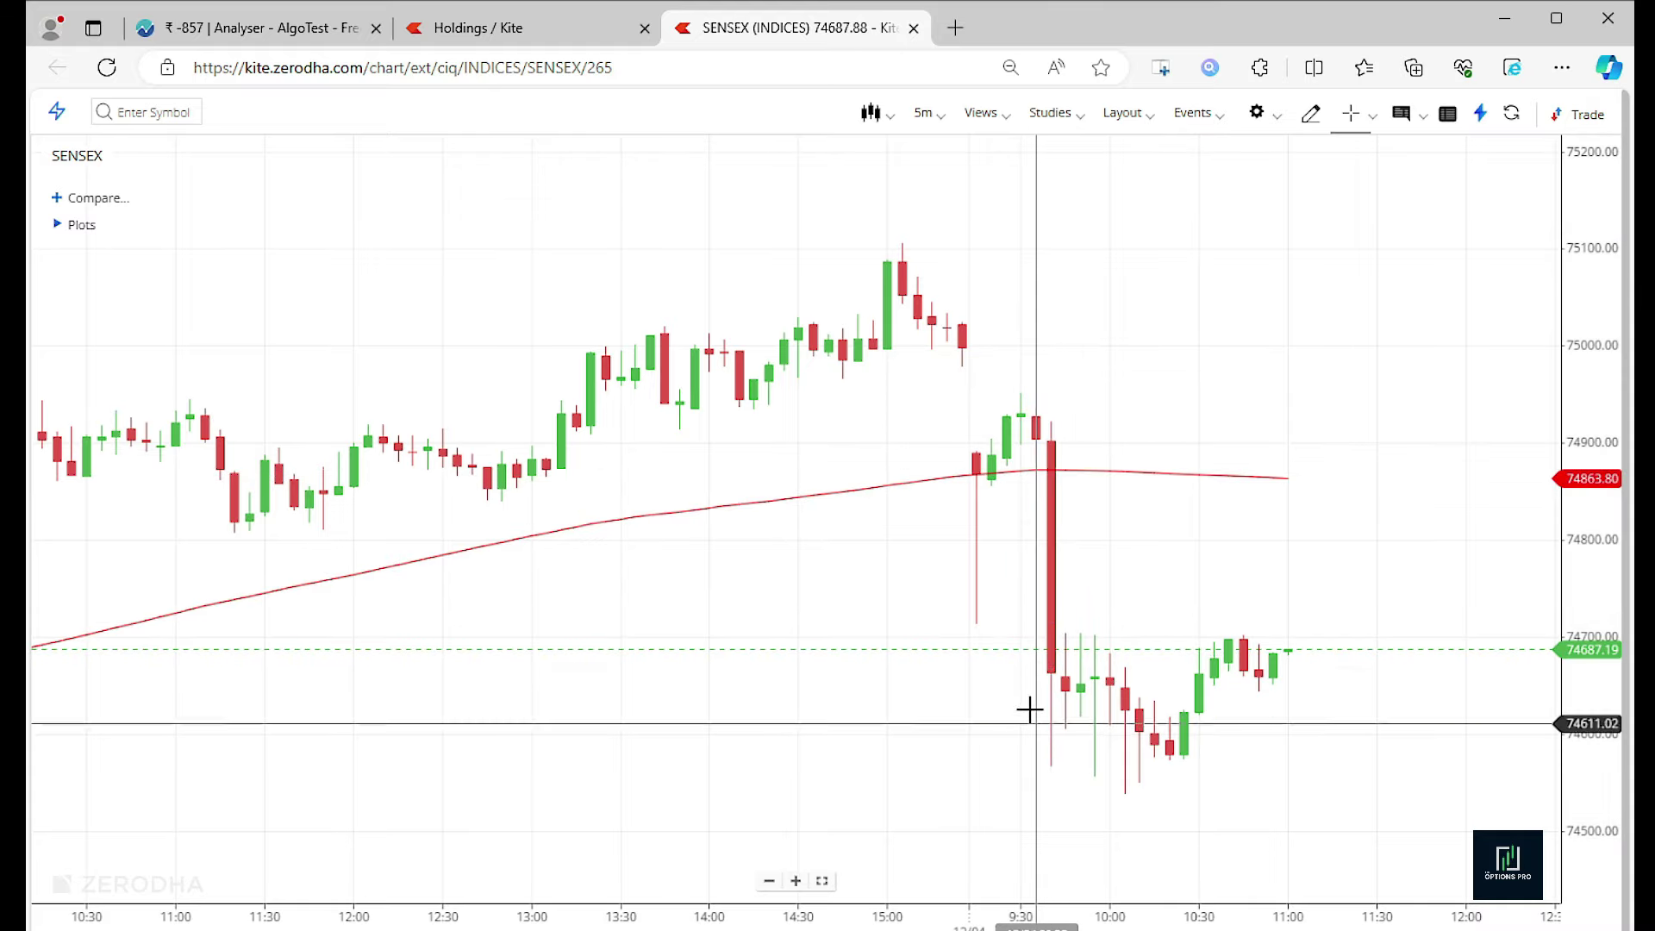
{"action": "key", "text": "ctrl+Tab"}
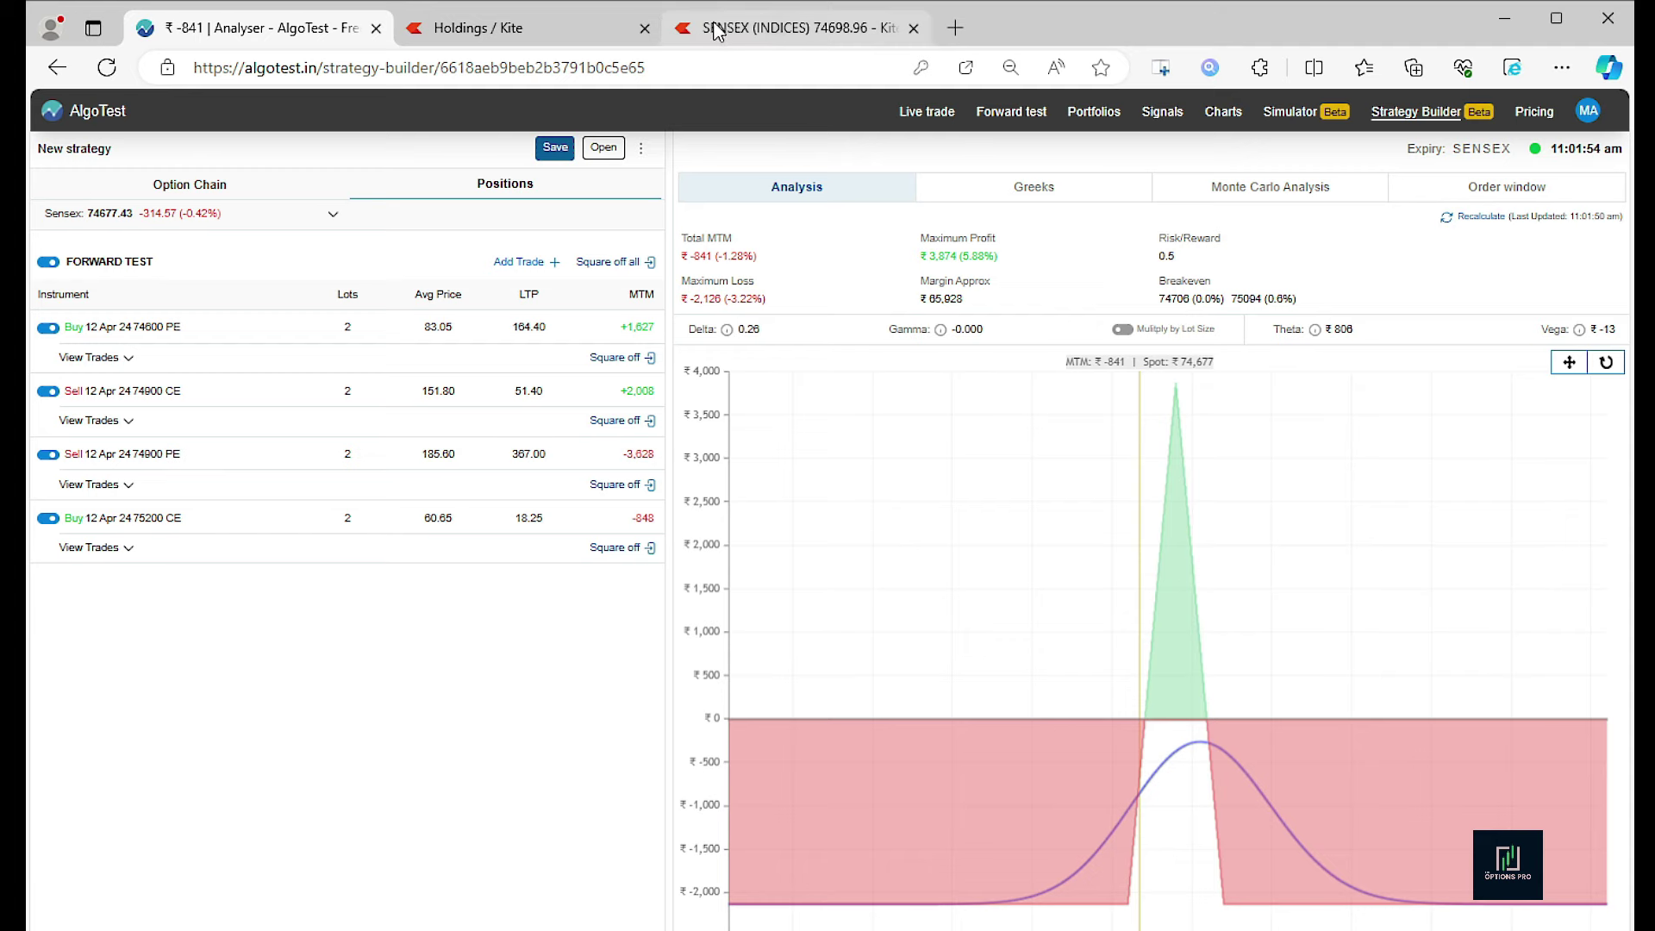
{"action": "left_click", "coordinate": [774, 33]}
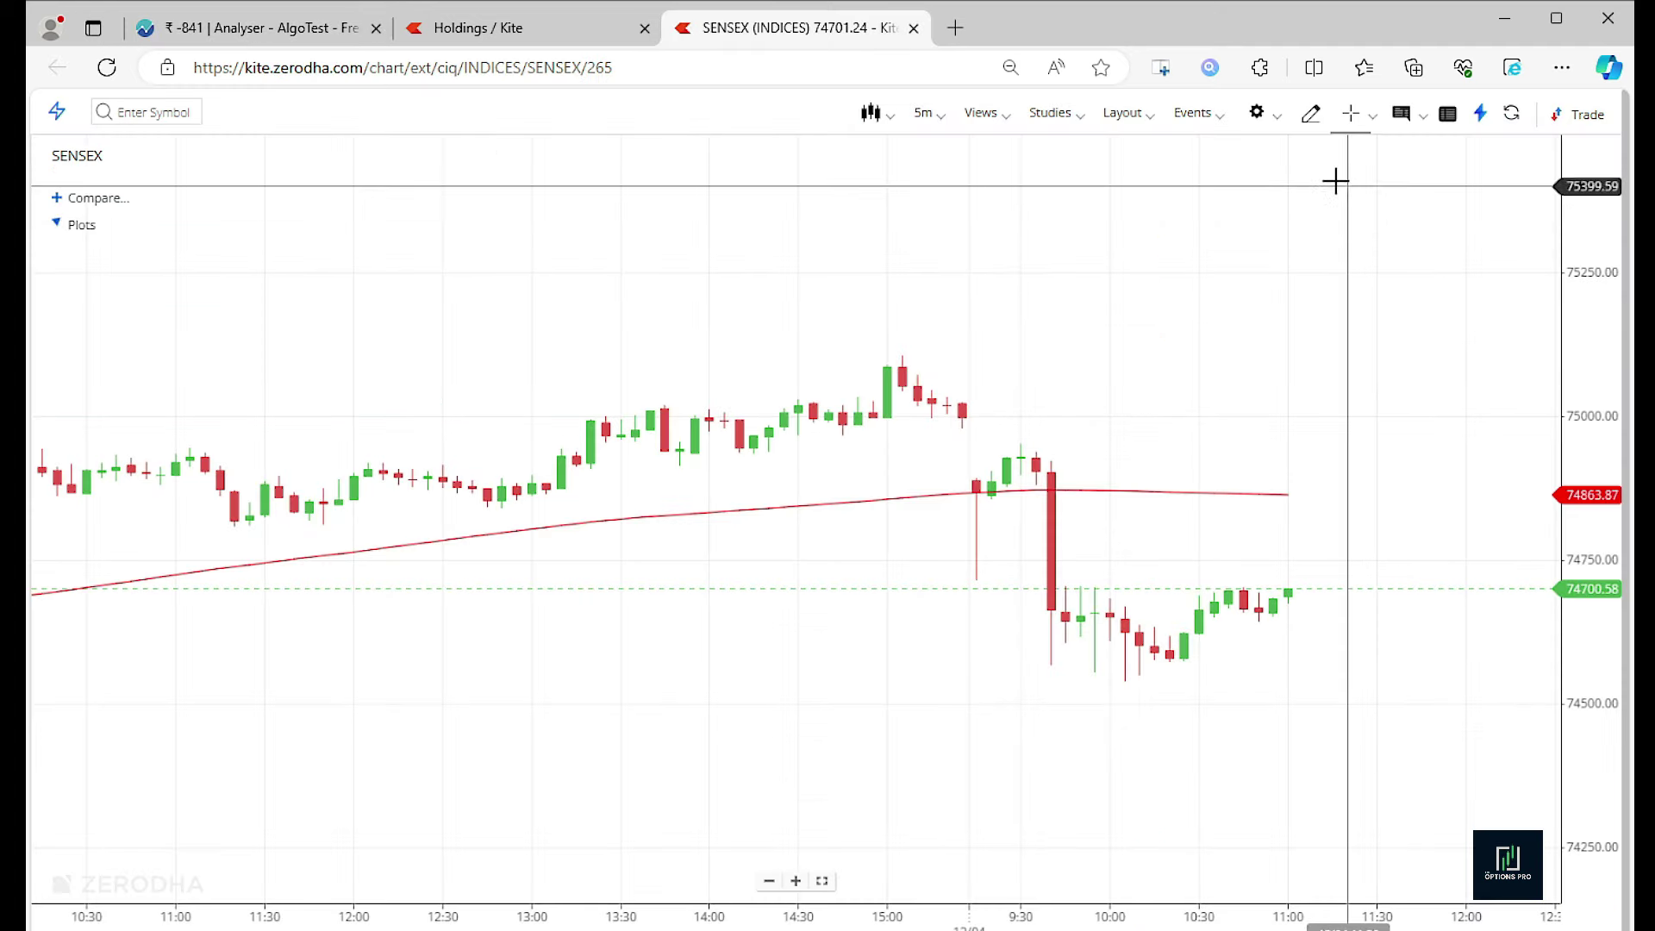
Draw horizontal price lines on the SENSEX chart near 74707 and at 75088.02.
{"action": "left_click", "coordinate": [1309, 113]}
{"action": "left_click", "coordinate": [77, 609]}
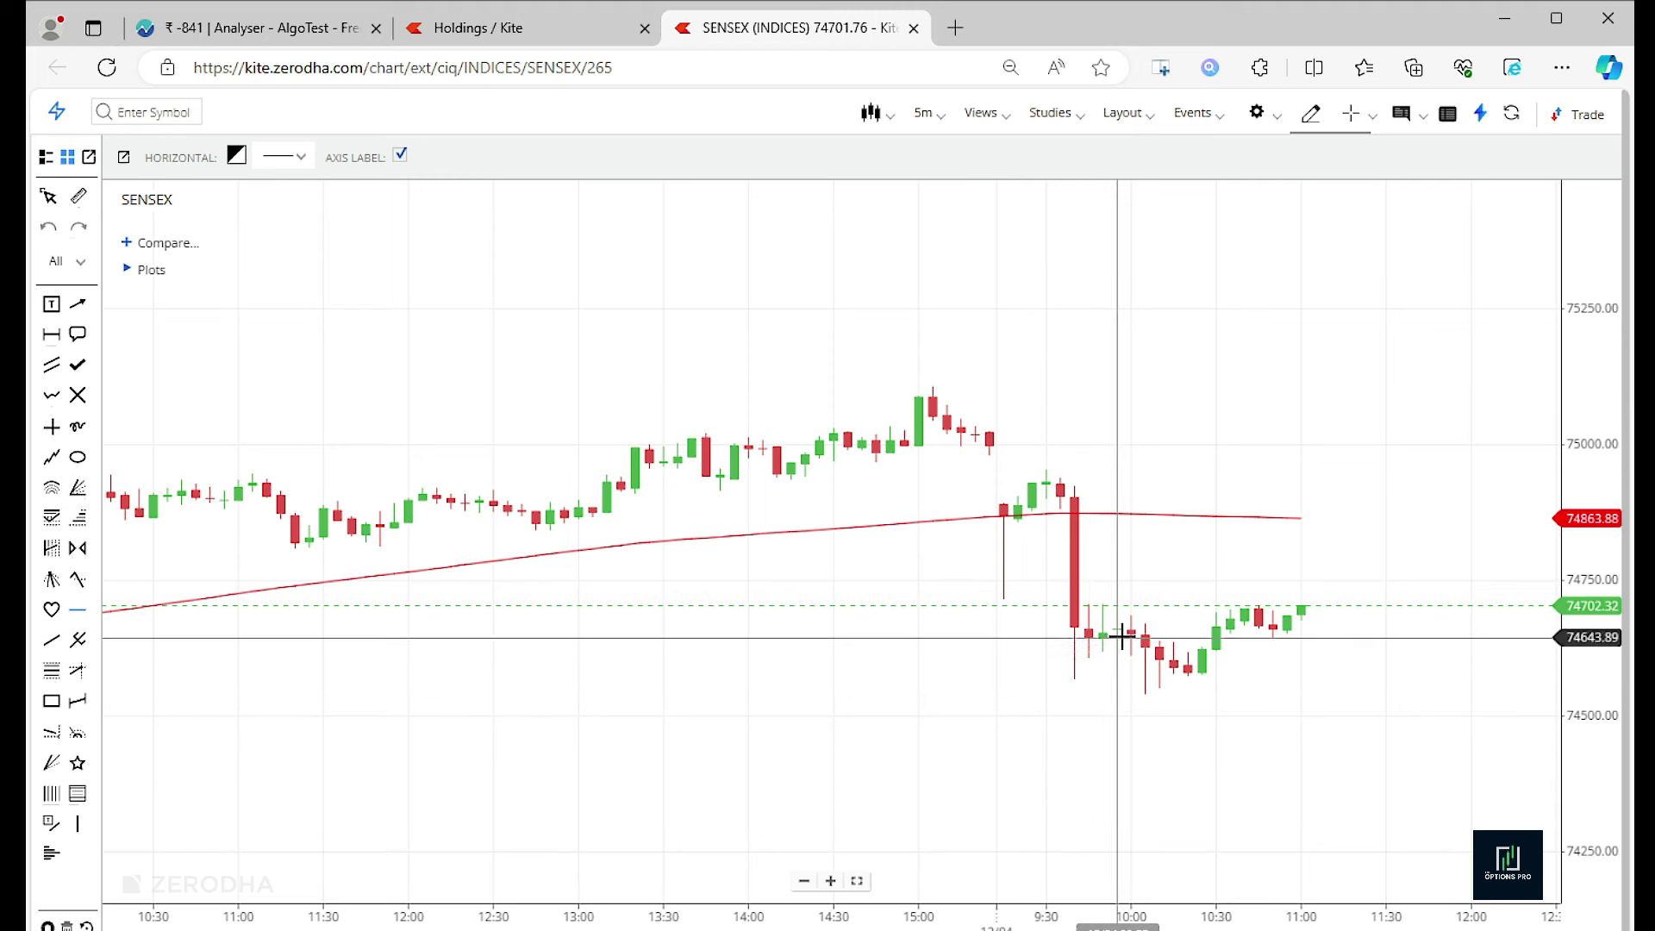
{"action": "left_click", "coordinate": [1124, 603]}
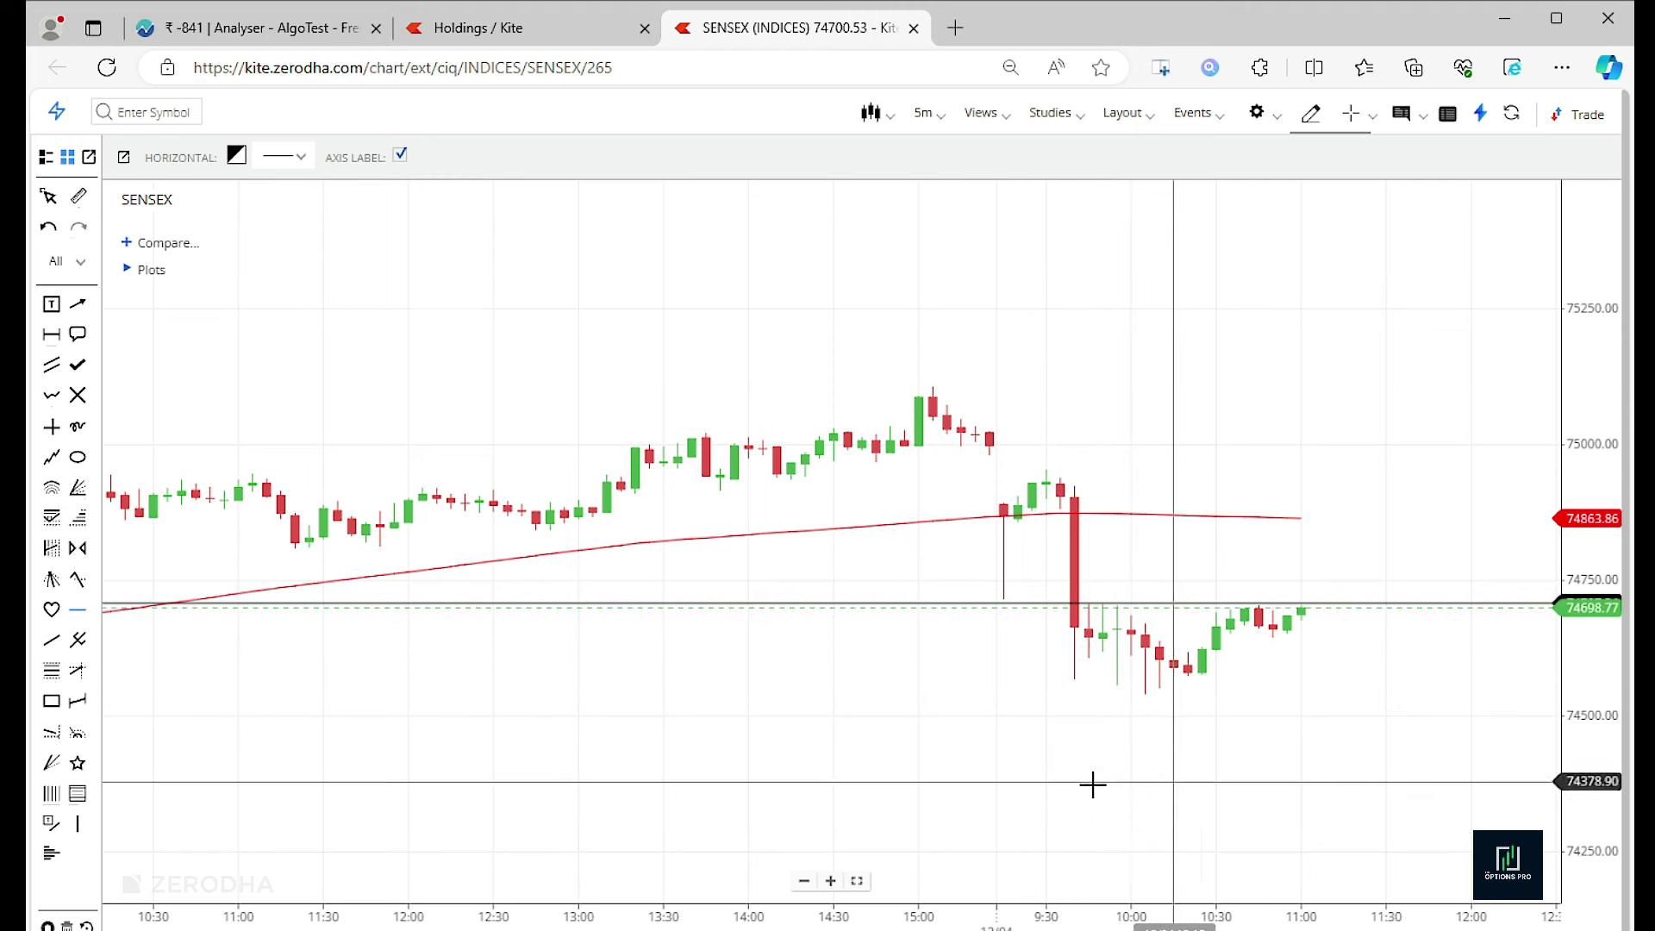
{"action": "left_click", "coordinate": [1356, 397]}
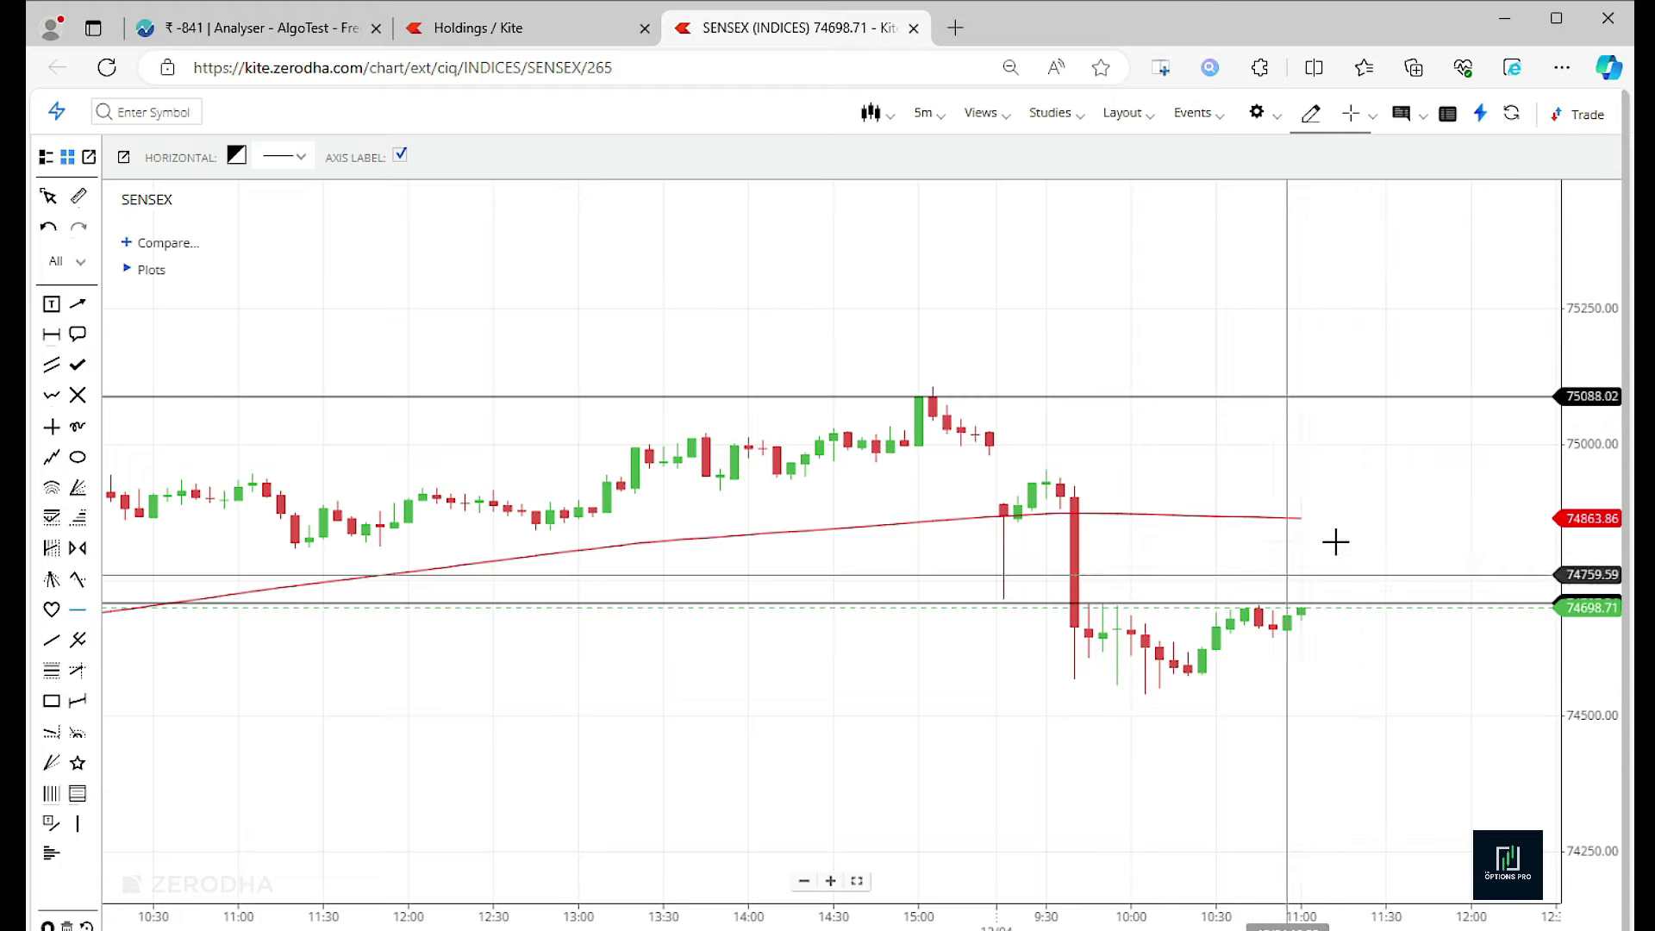
{"action": "left_click", "coordinate": [1311, 113]}
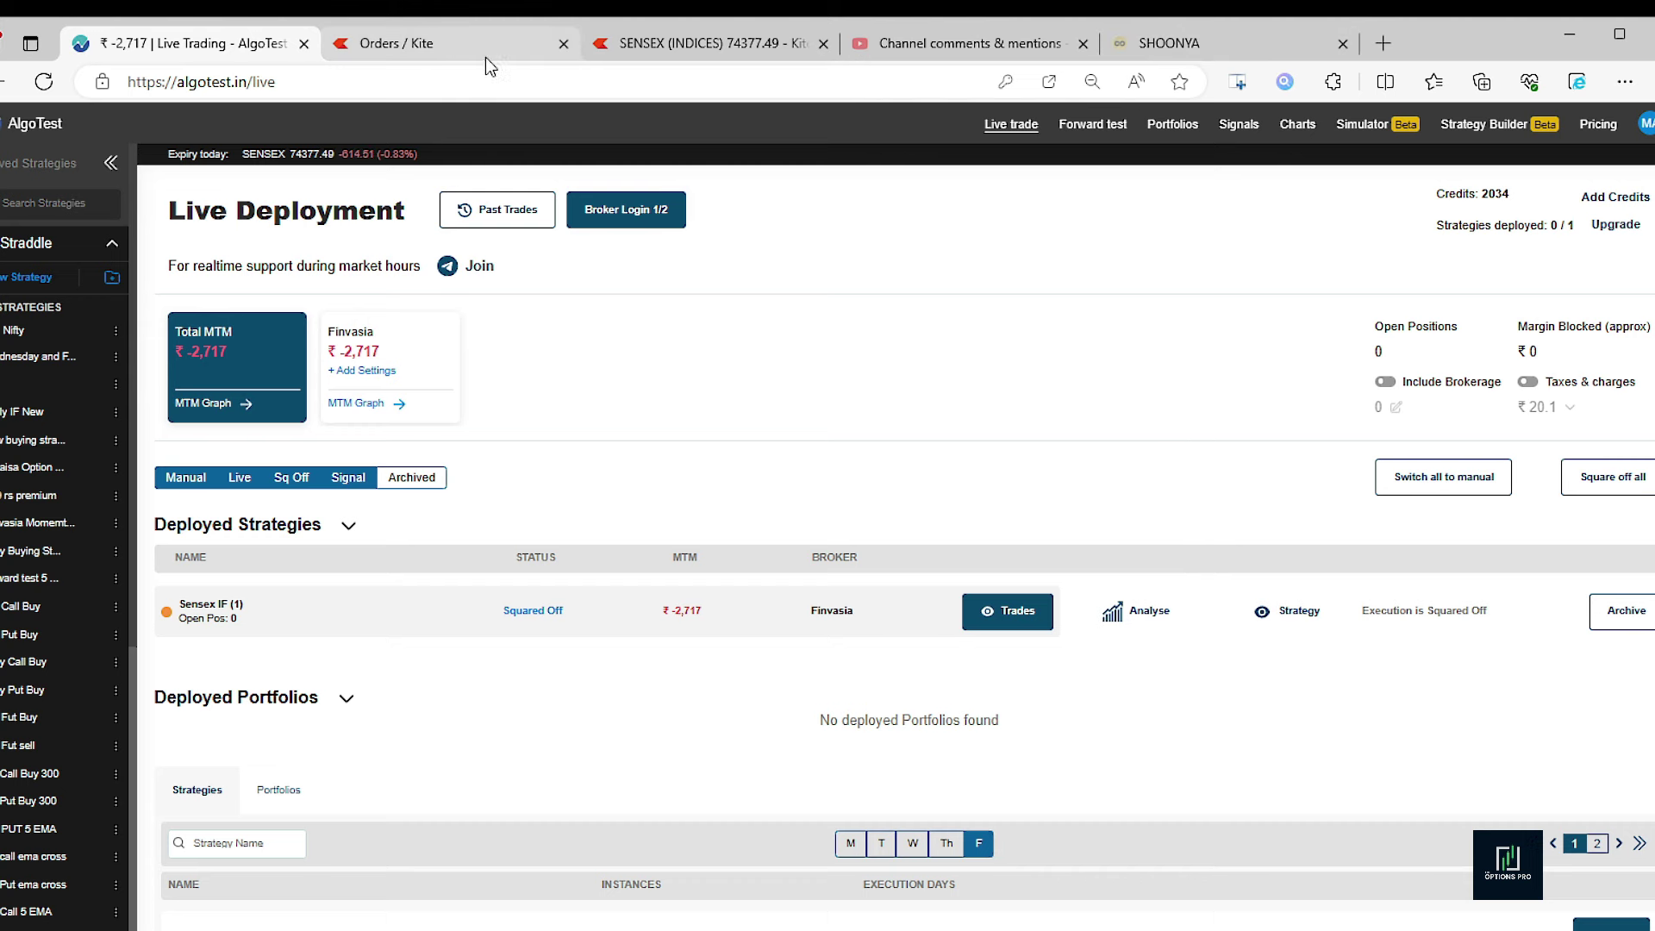
Check the SENSEX chart, then return to AlgoTest's Live Deployment showing Sensex IF squared off at ₹-2,717.
{"action": "left_click", "coordinate": [734, 45]}
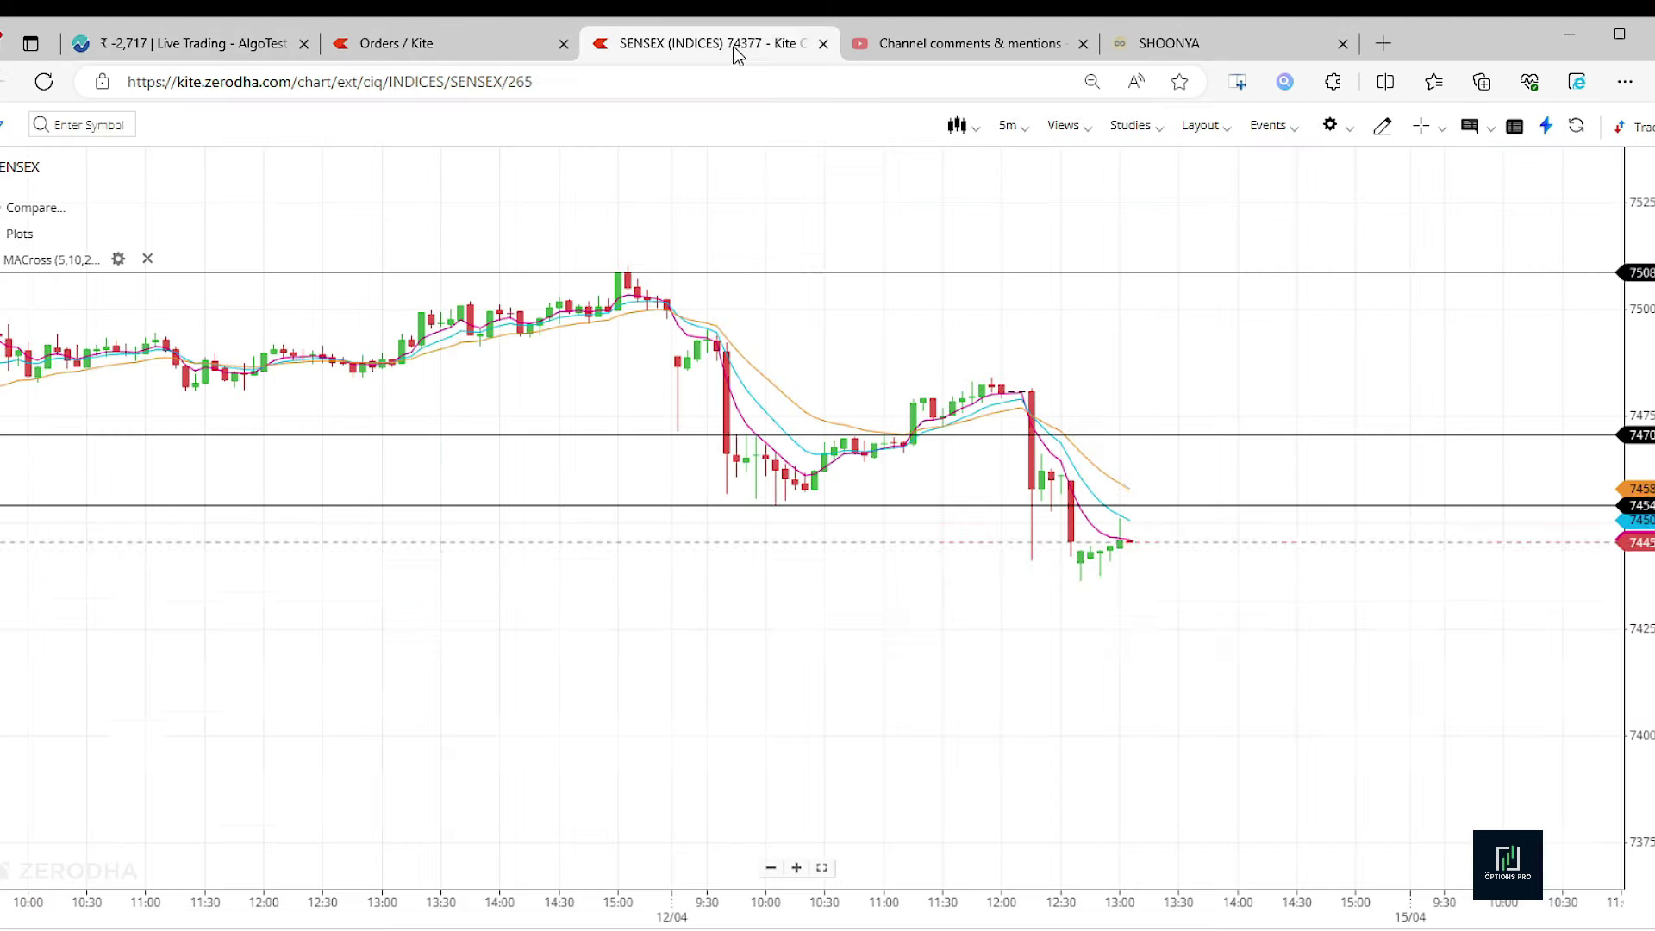
{"action": "left_click", "coordinate": [247, 50]}
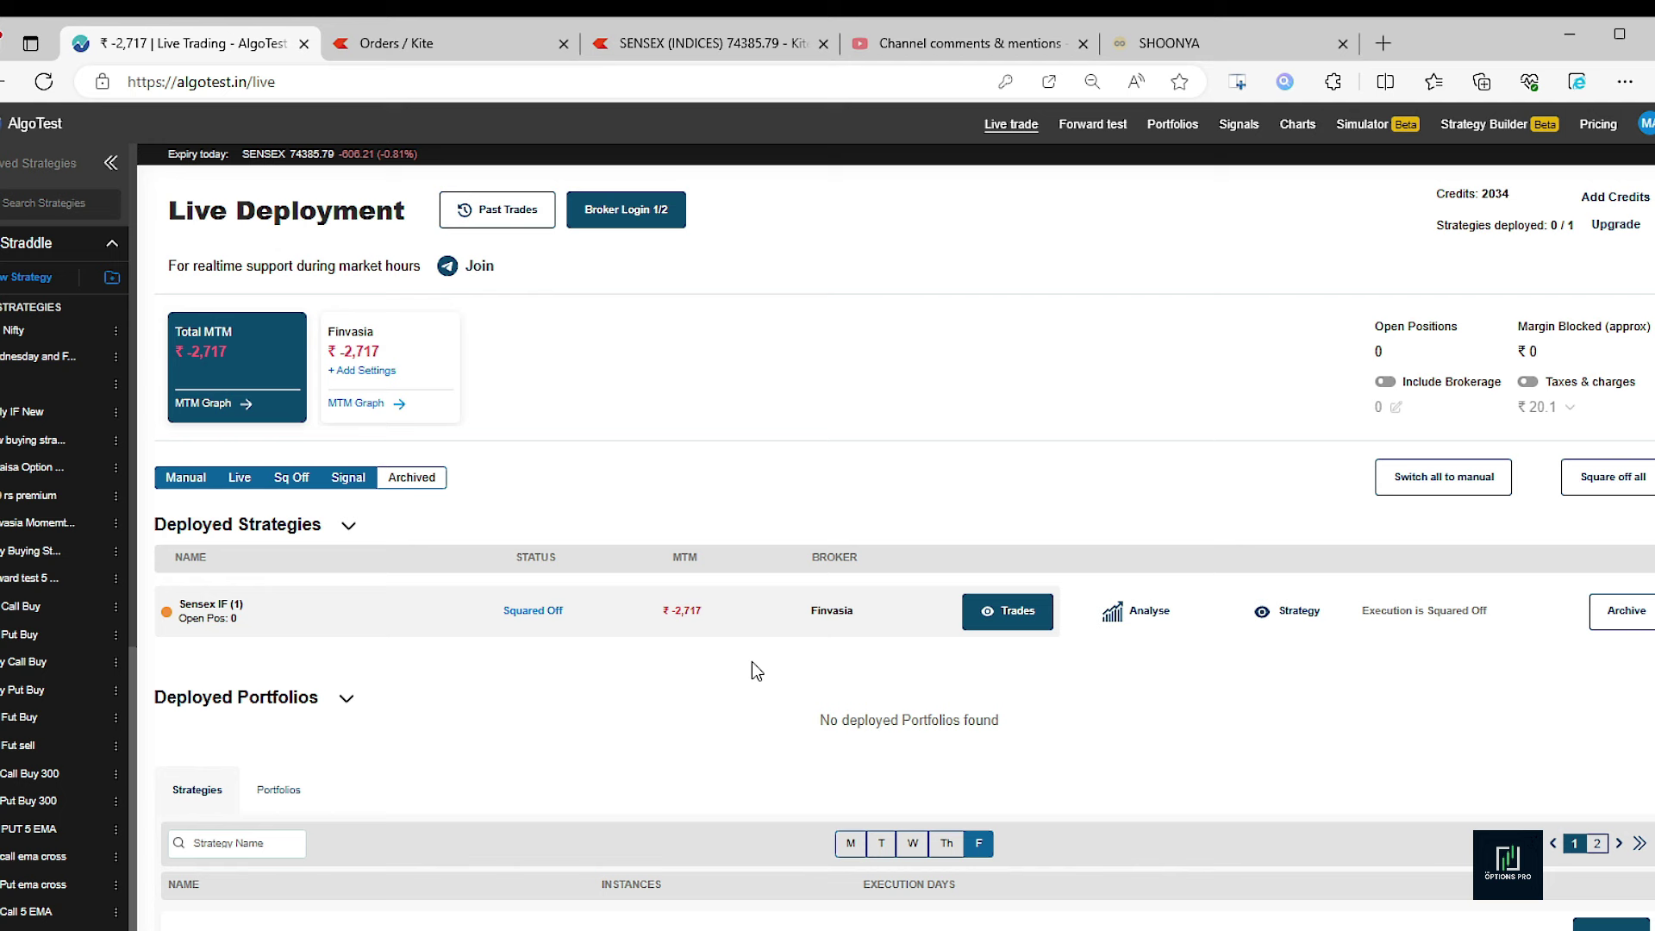
Analyse the saved Sensex Bf 1204 butterfly, zoom its payoff chart, and reopen the saved strategies list.
{"action": "left_click", "coordinate": [1490, 131]}
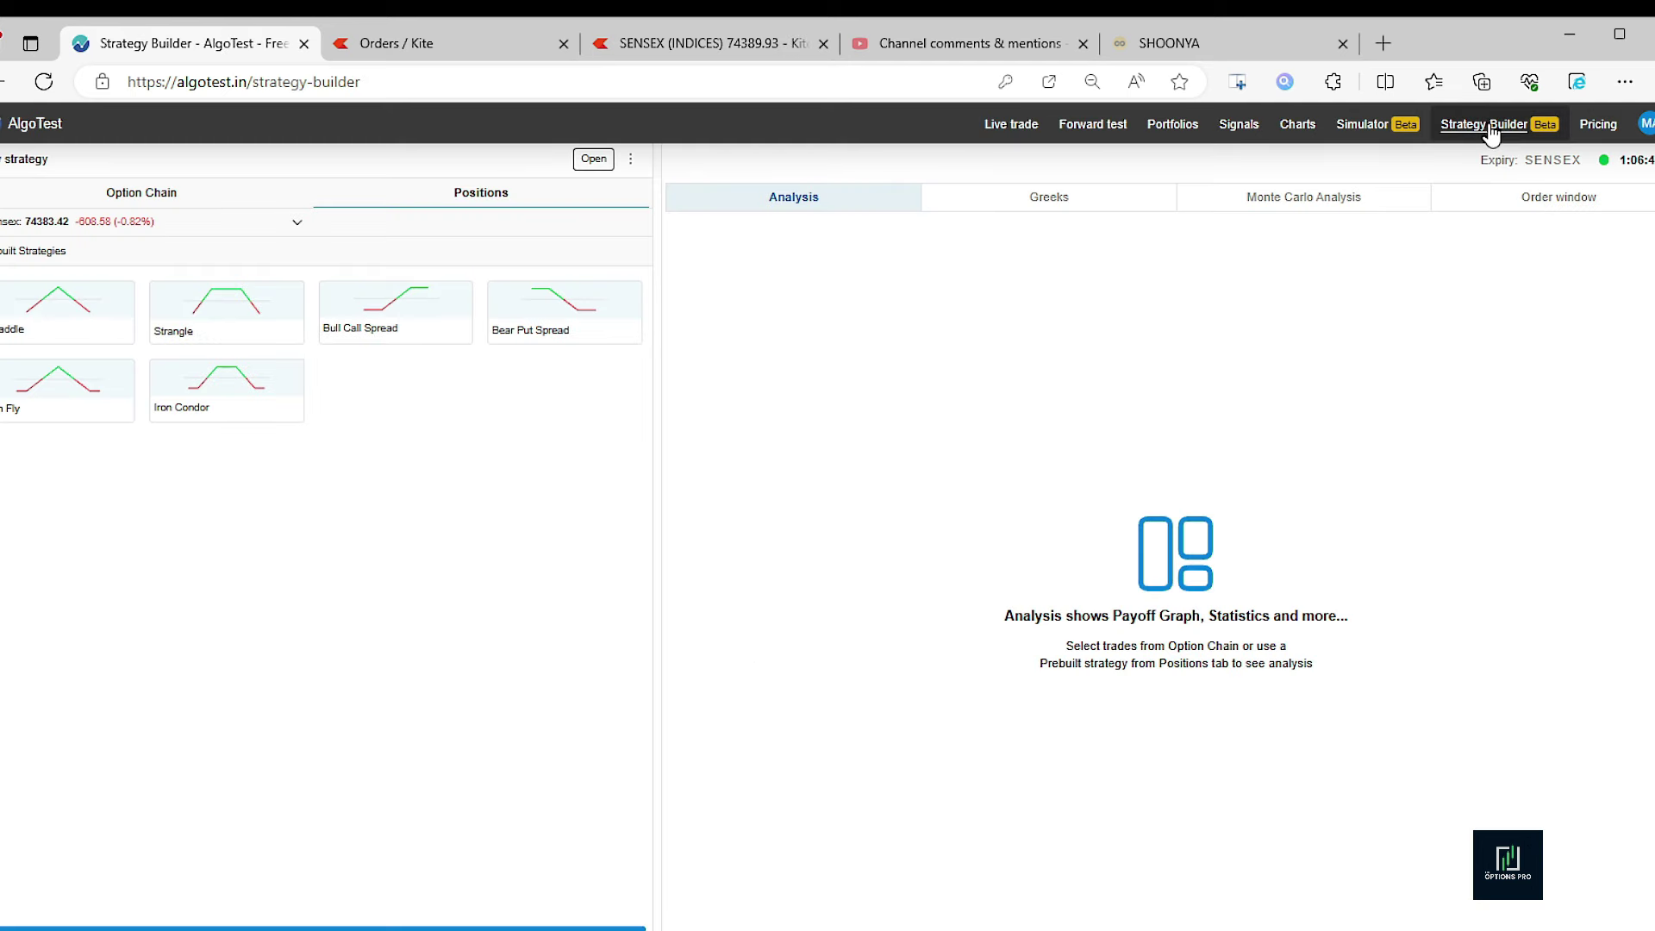
{"action": "left_click", "coordinate": [632, 162]}
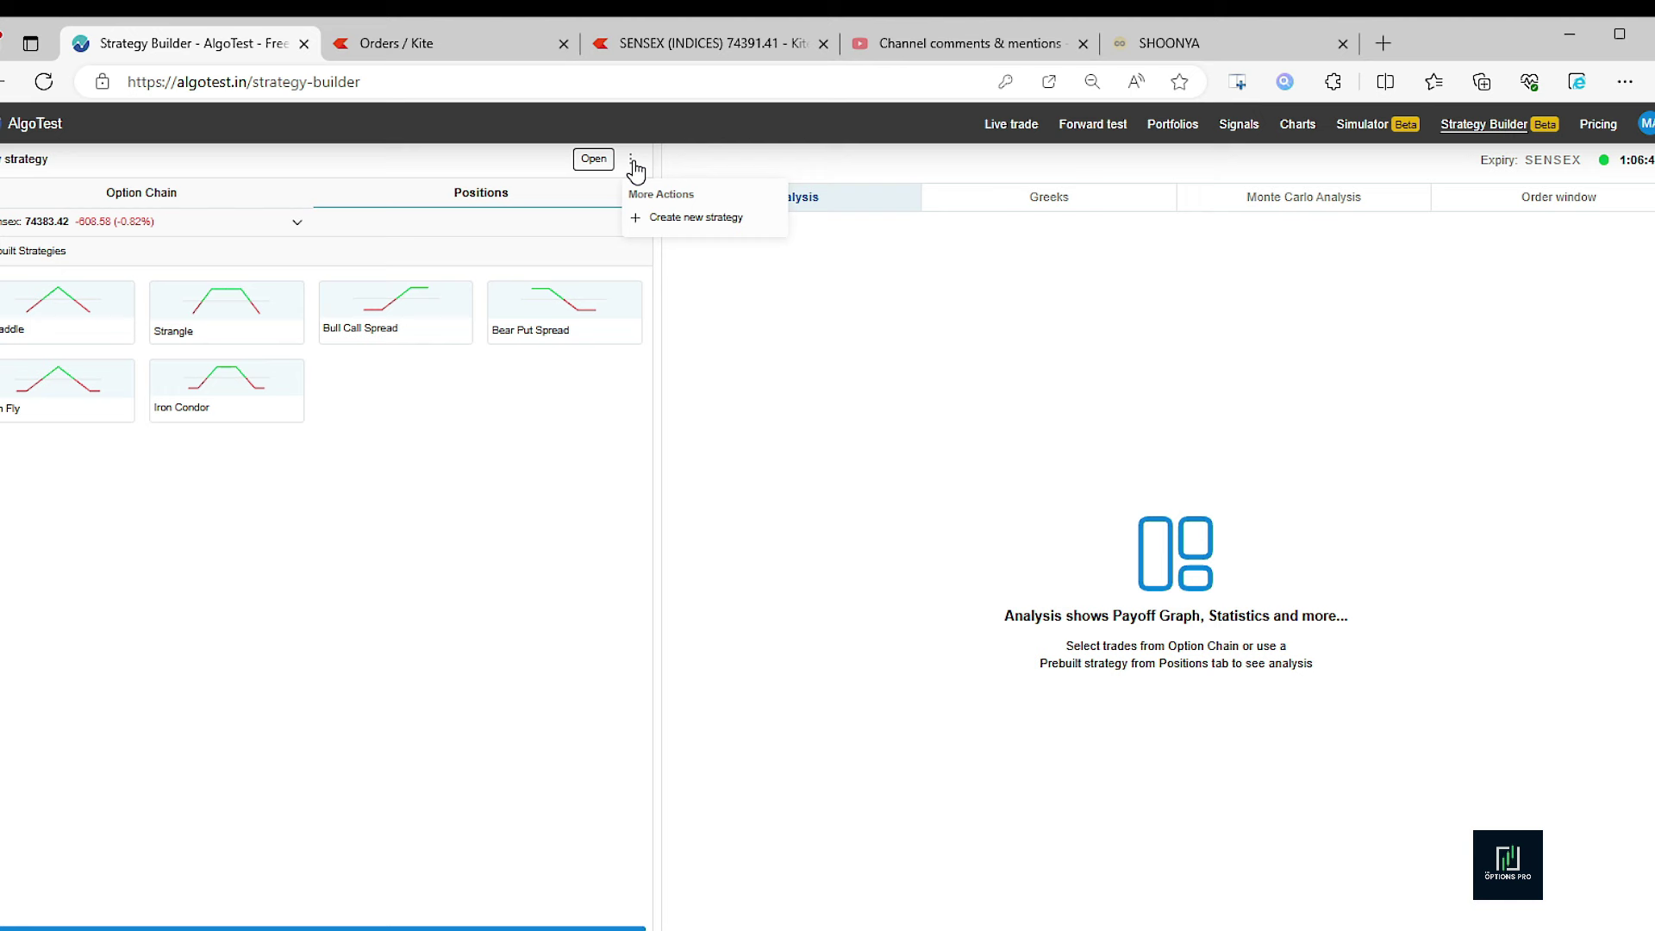
{"action": "left_click", "coordinate": [593, 161]}
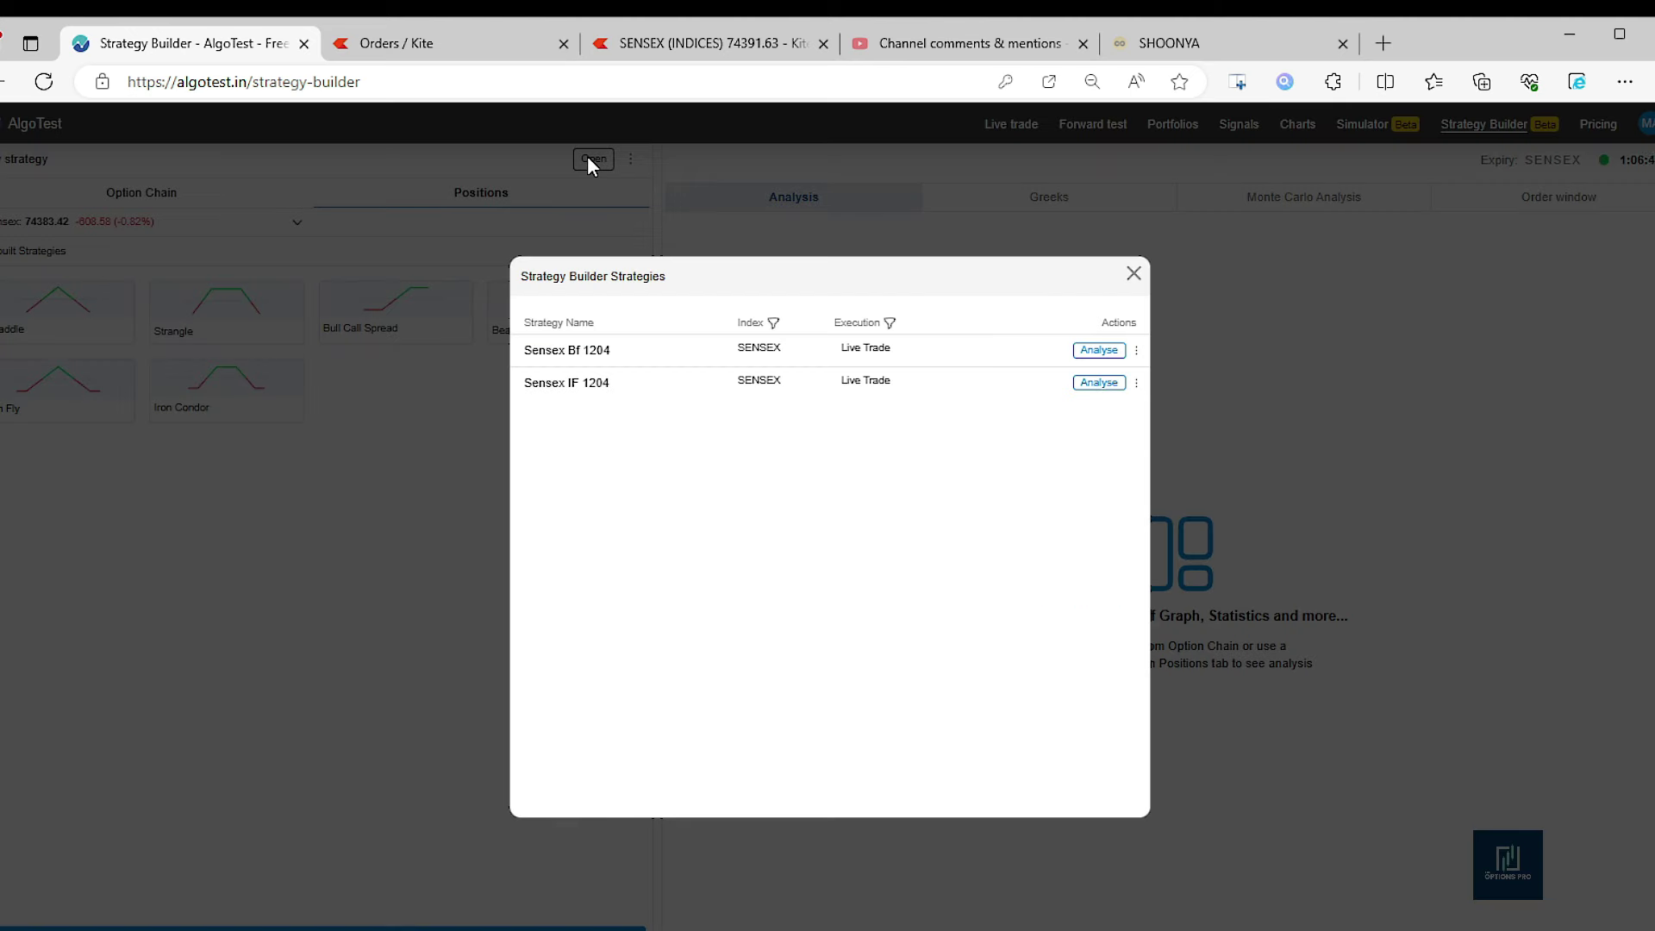
{"action": "left_click", "coordinate": [1110, 349]}
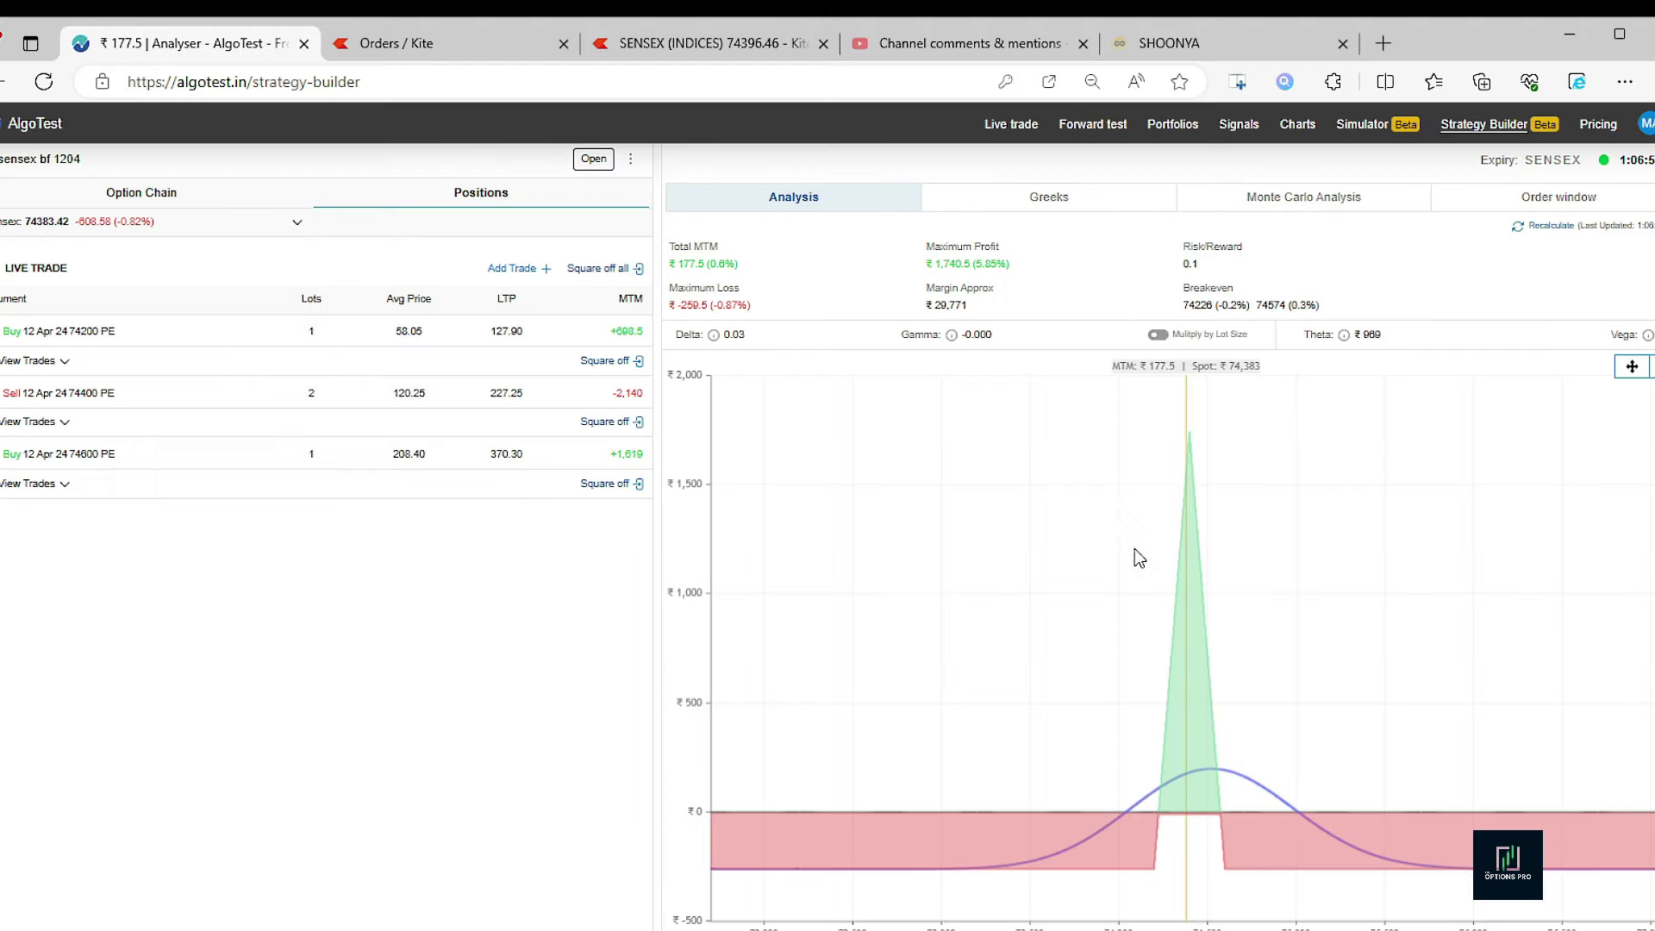
{"action": "left_click_drag", "start_coordinate": [1116, 452], "coordinate": [1344, 508]}
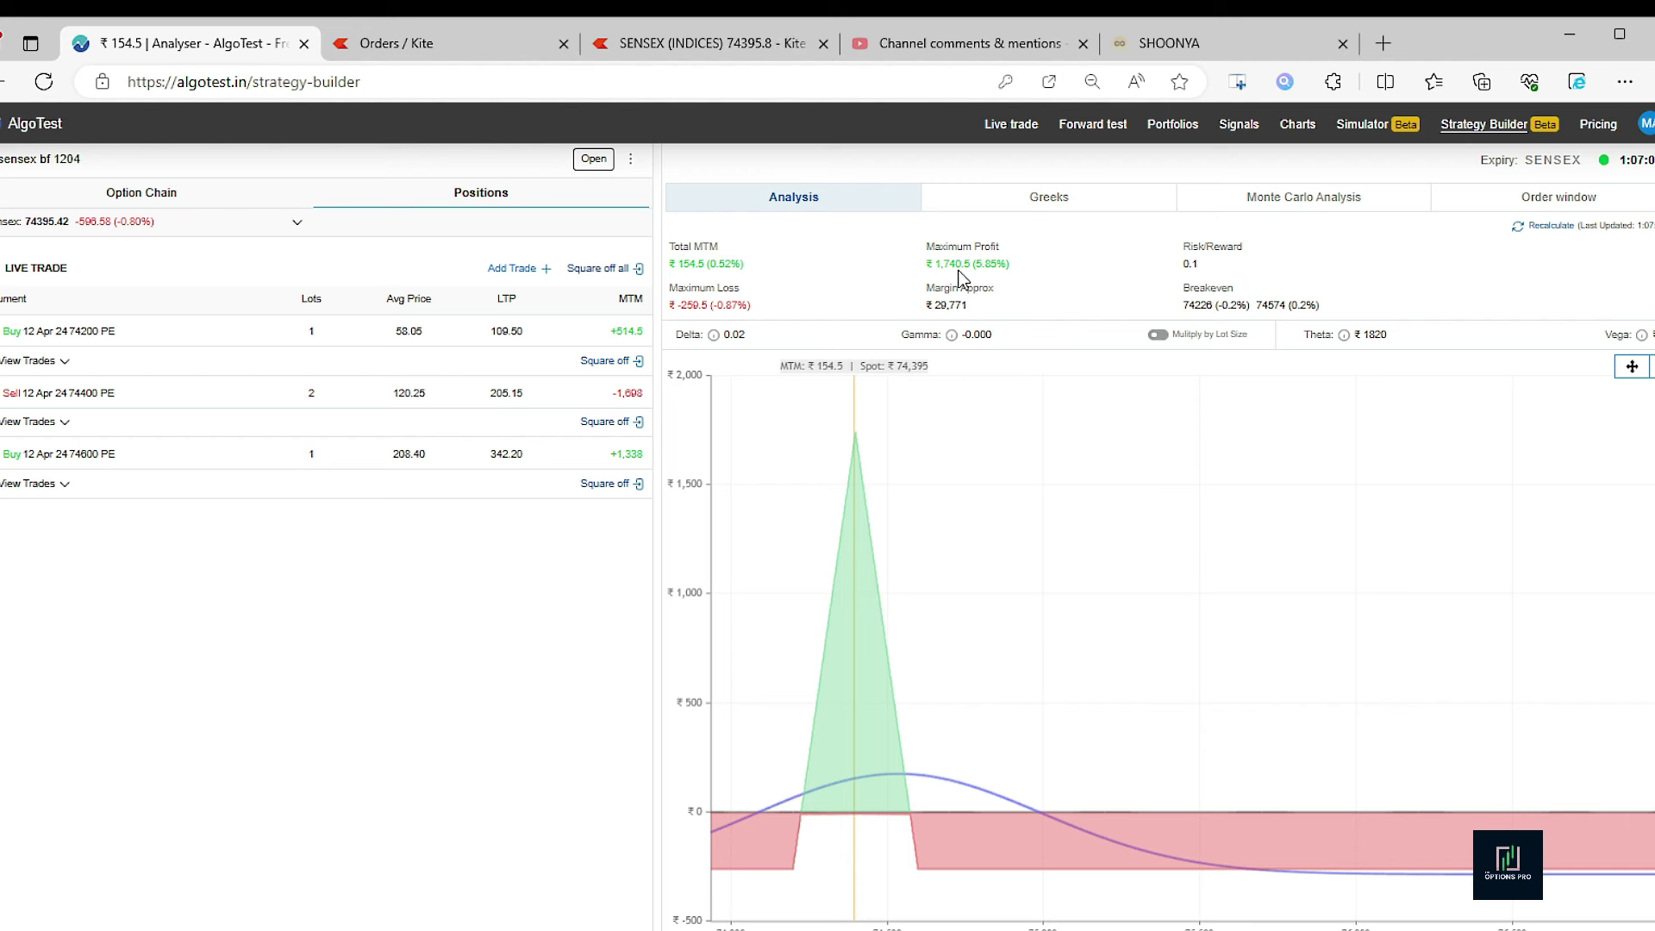
{"action": "mouse_move", "coordinate": [856, 455]}
{"action": "left_click", "coordinate": [593, 160]}
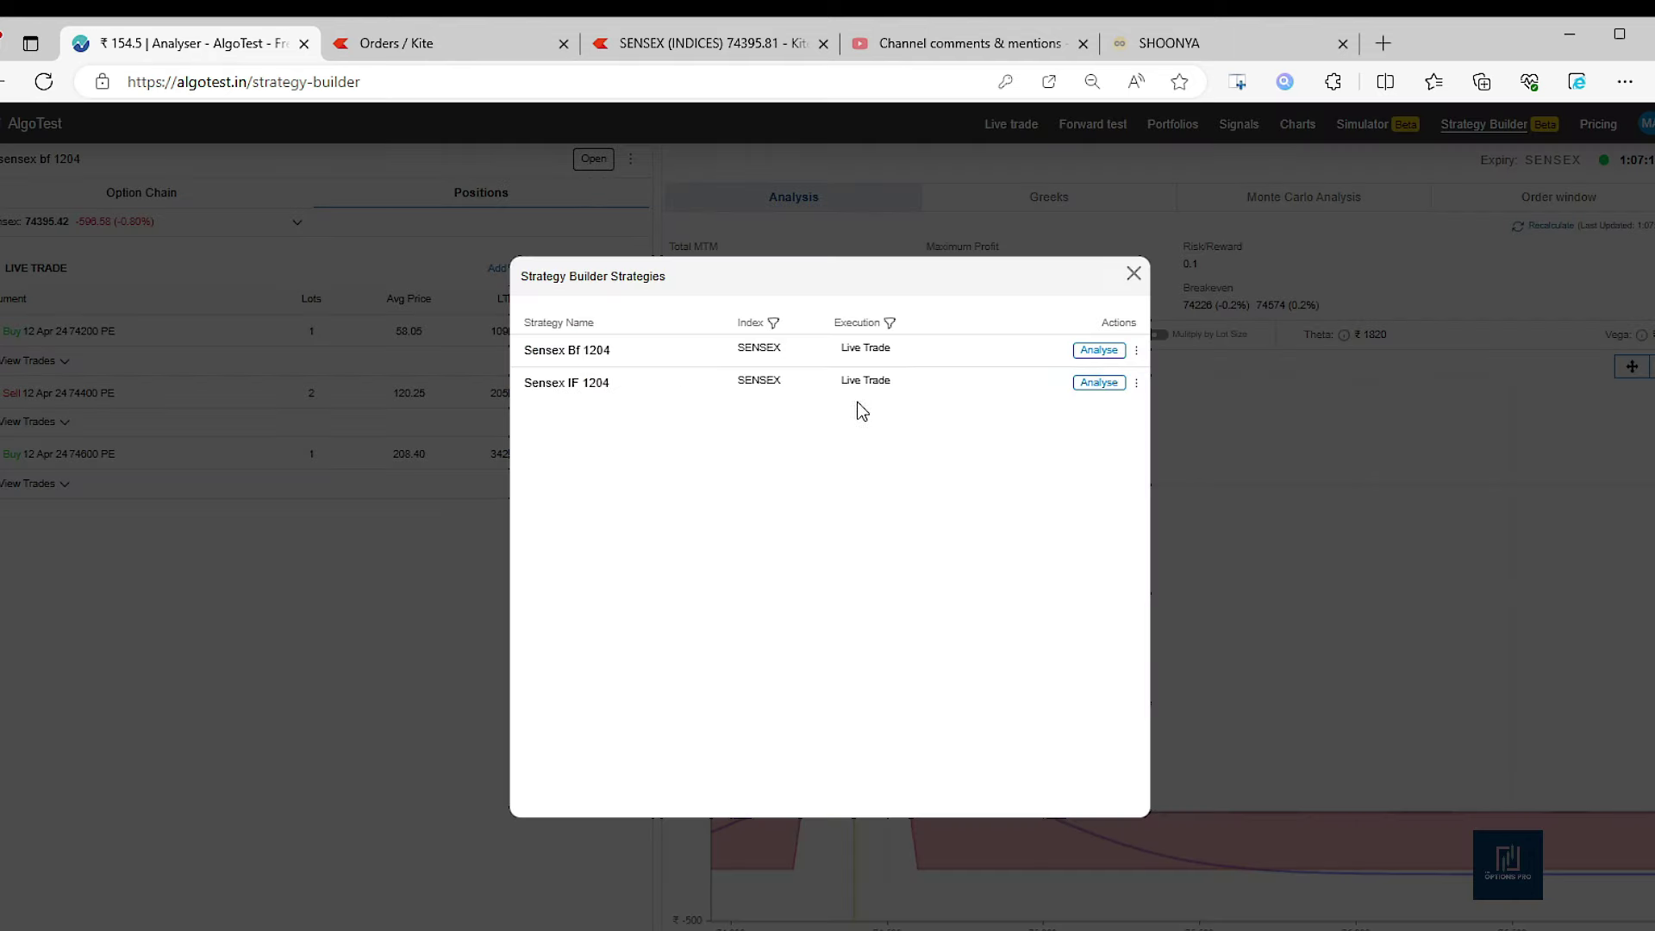
Load Sensex IF 1204 into the analyser: max profit ₹2,275.5, max loss ₹-724.5, breakevens 74172/74628.
{"action": "left_click", "coordinate": [1098, 382]}
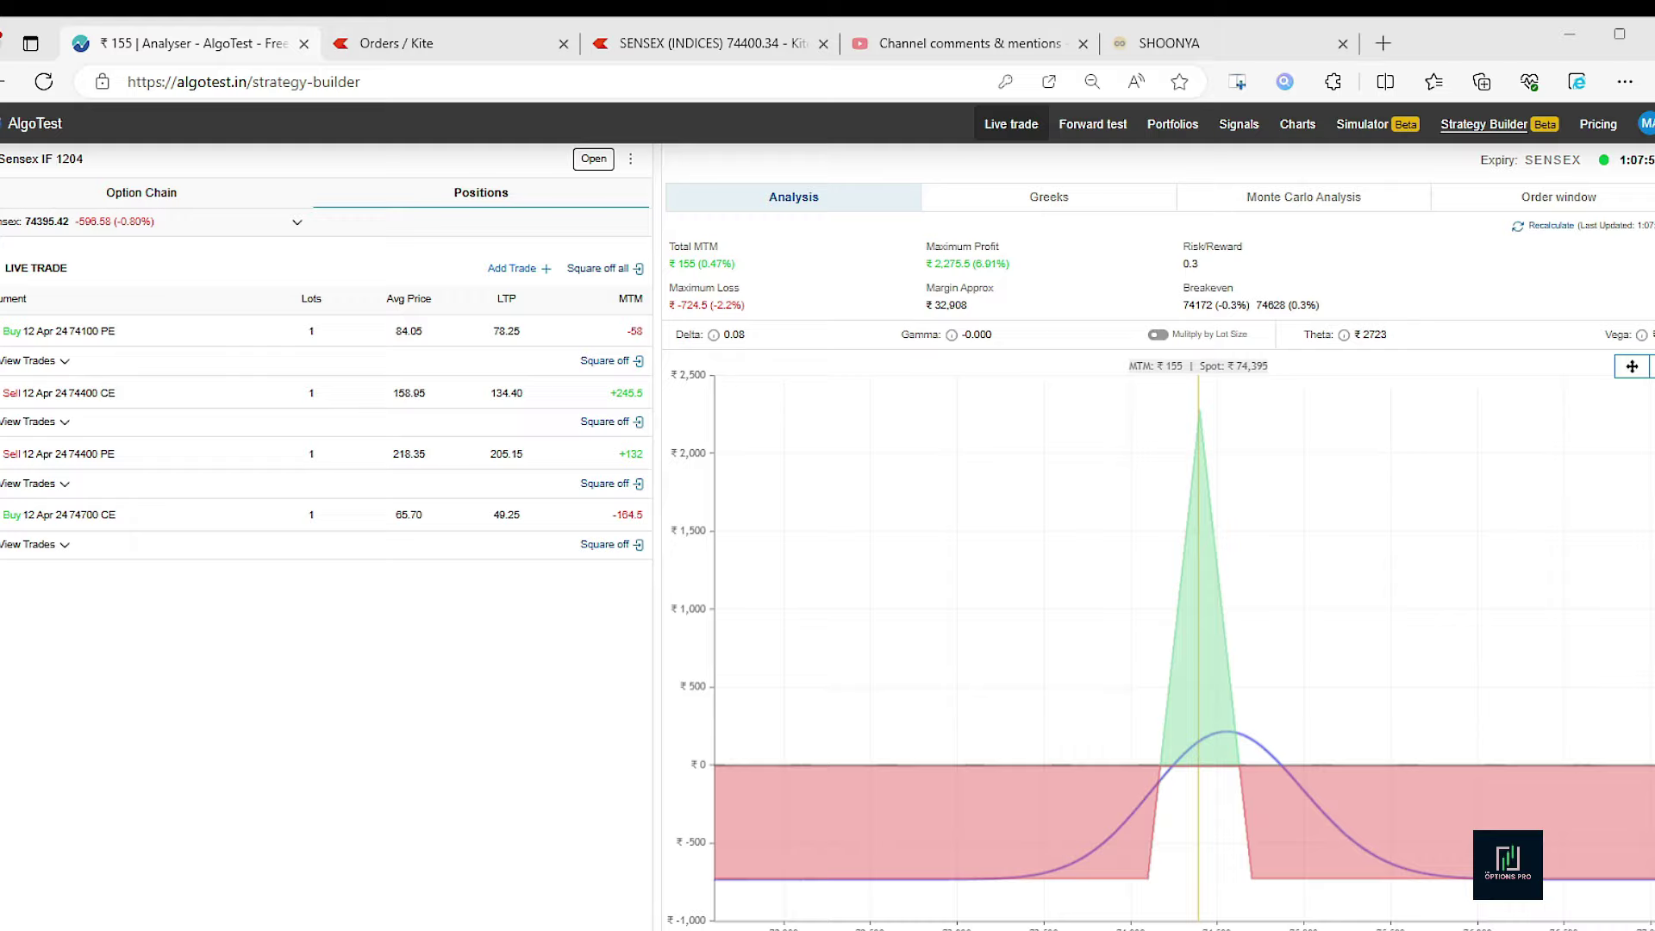
Review Sensex IF's executed legs, glance at Kite's orders and SENSEX chart, then go back.
{"action": "left_click", "coordinate": [1011, 123]}
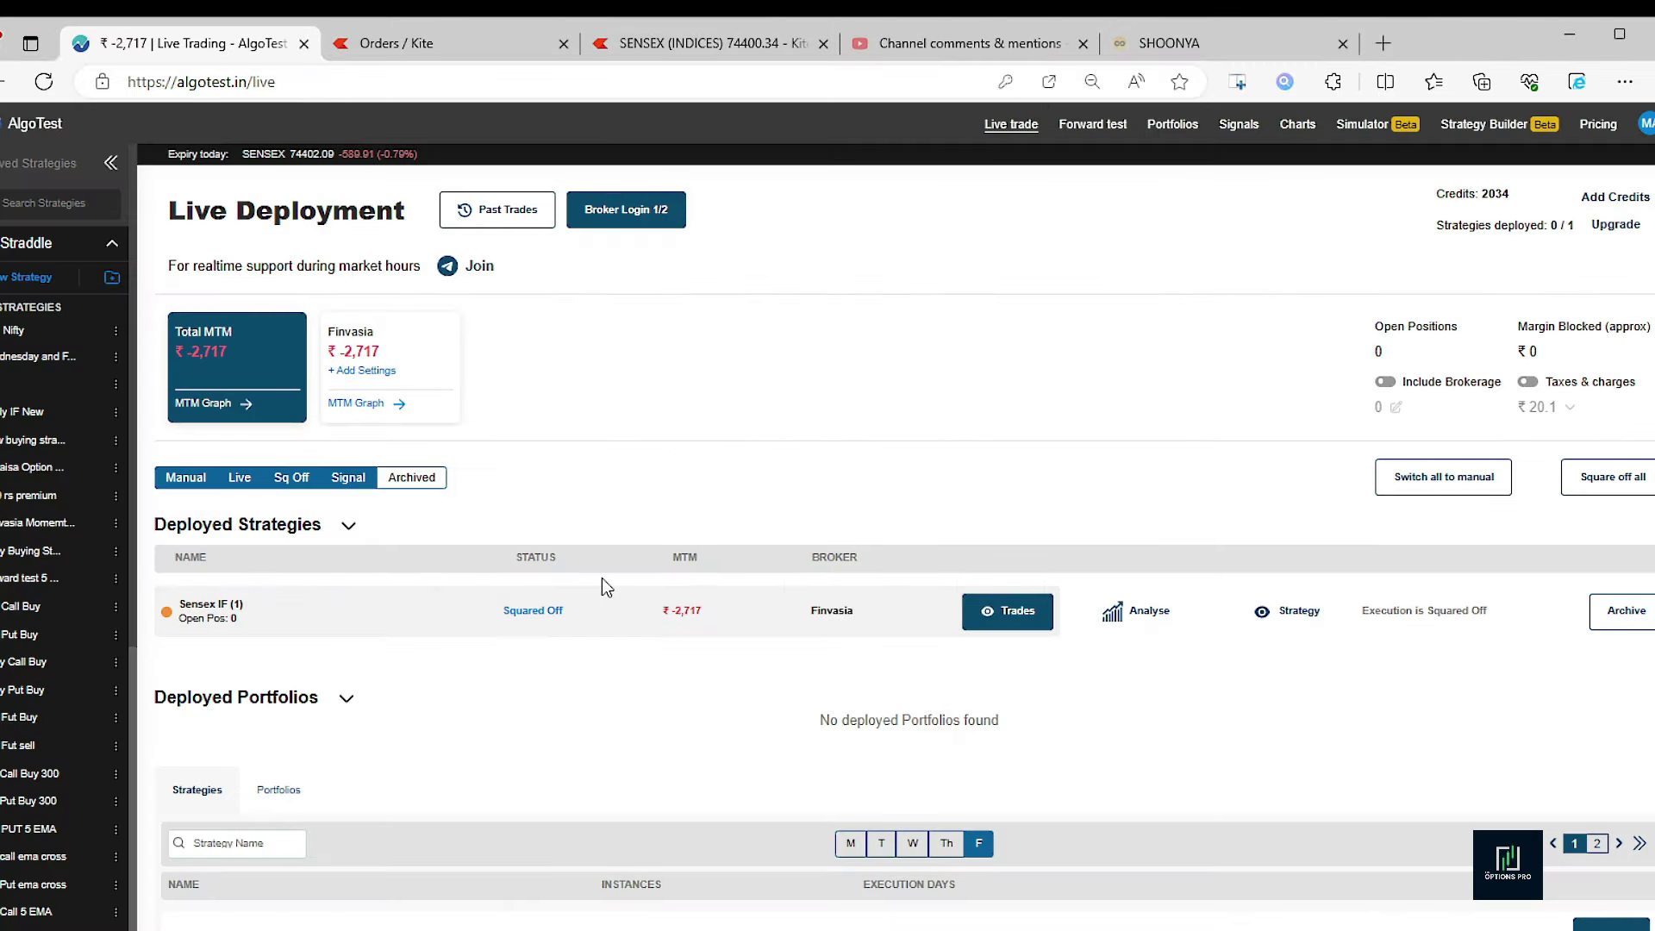
{"action": "left_click", "coordinate": [1013, 614]}
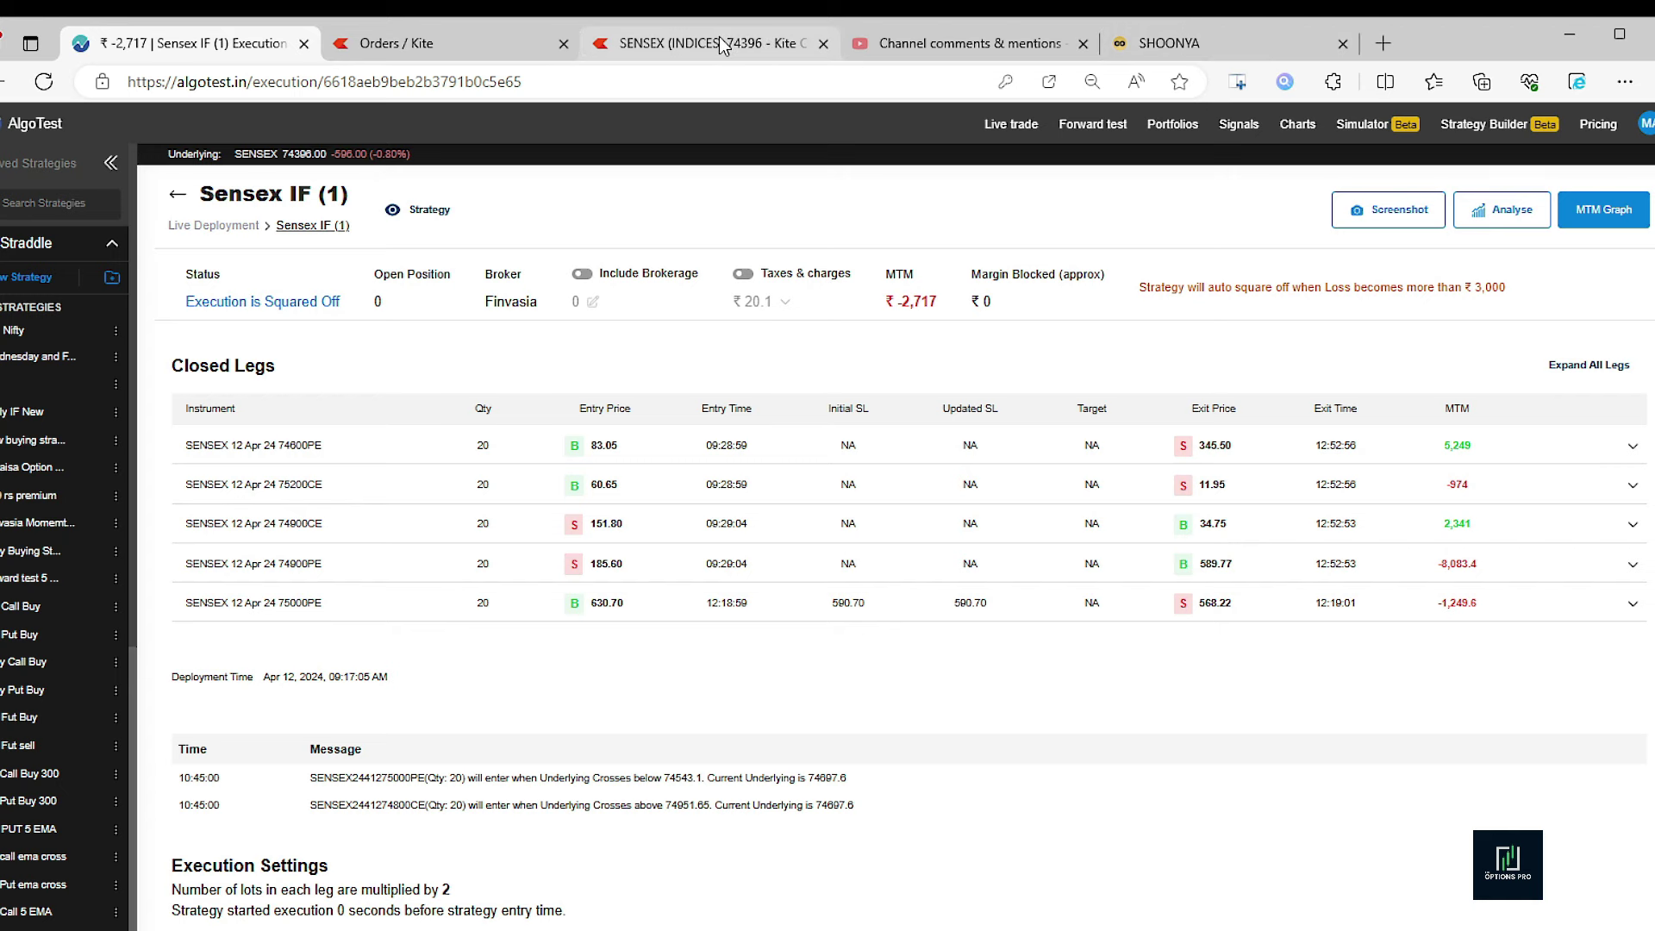
{"action": "left_click", "coordinate": [447, 50]}
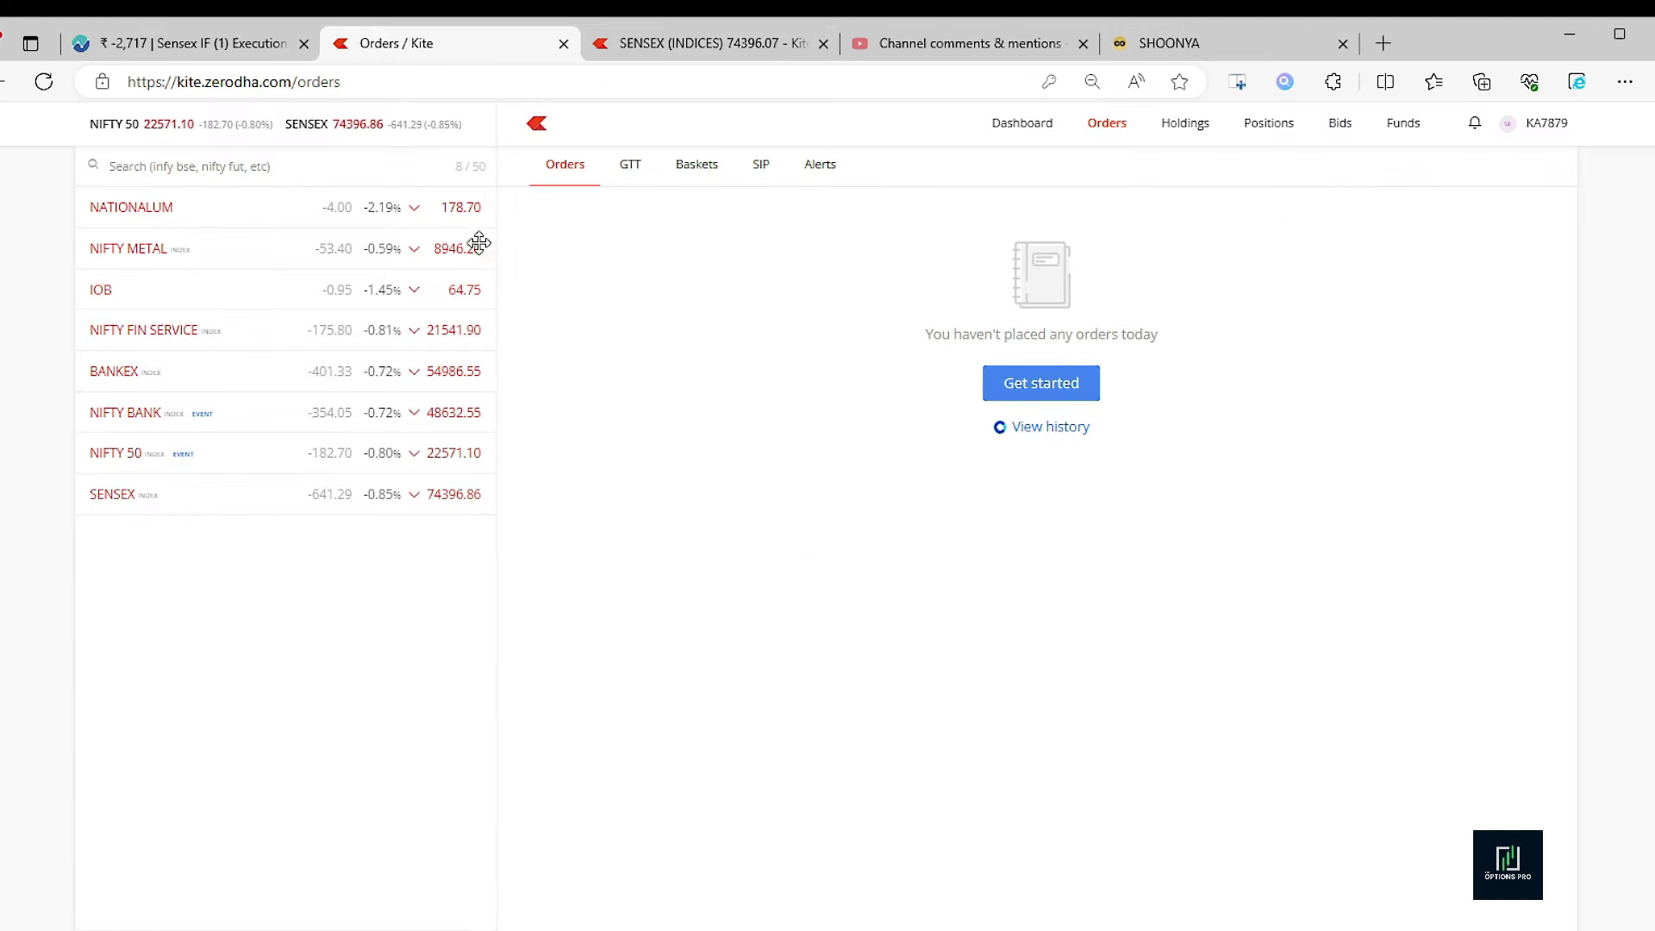
{"action": "left_click", "coordinate": [734, 52]}
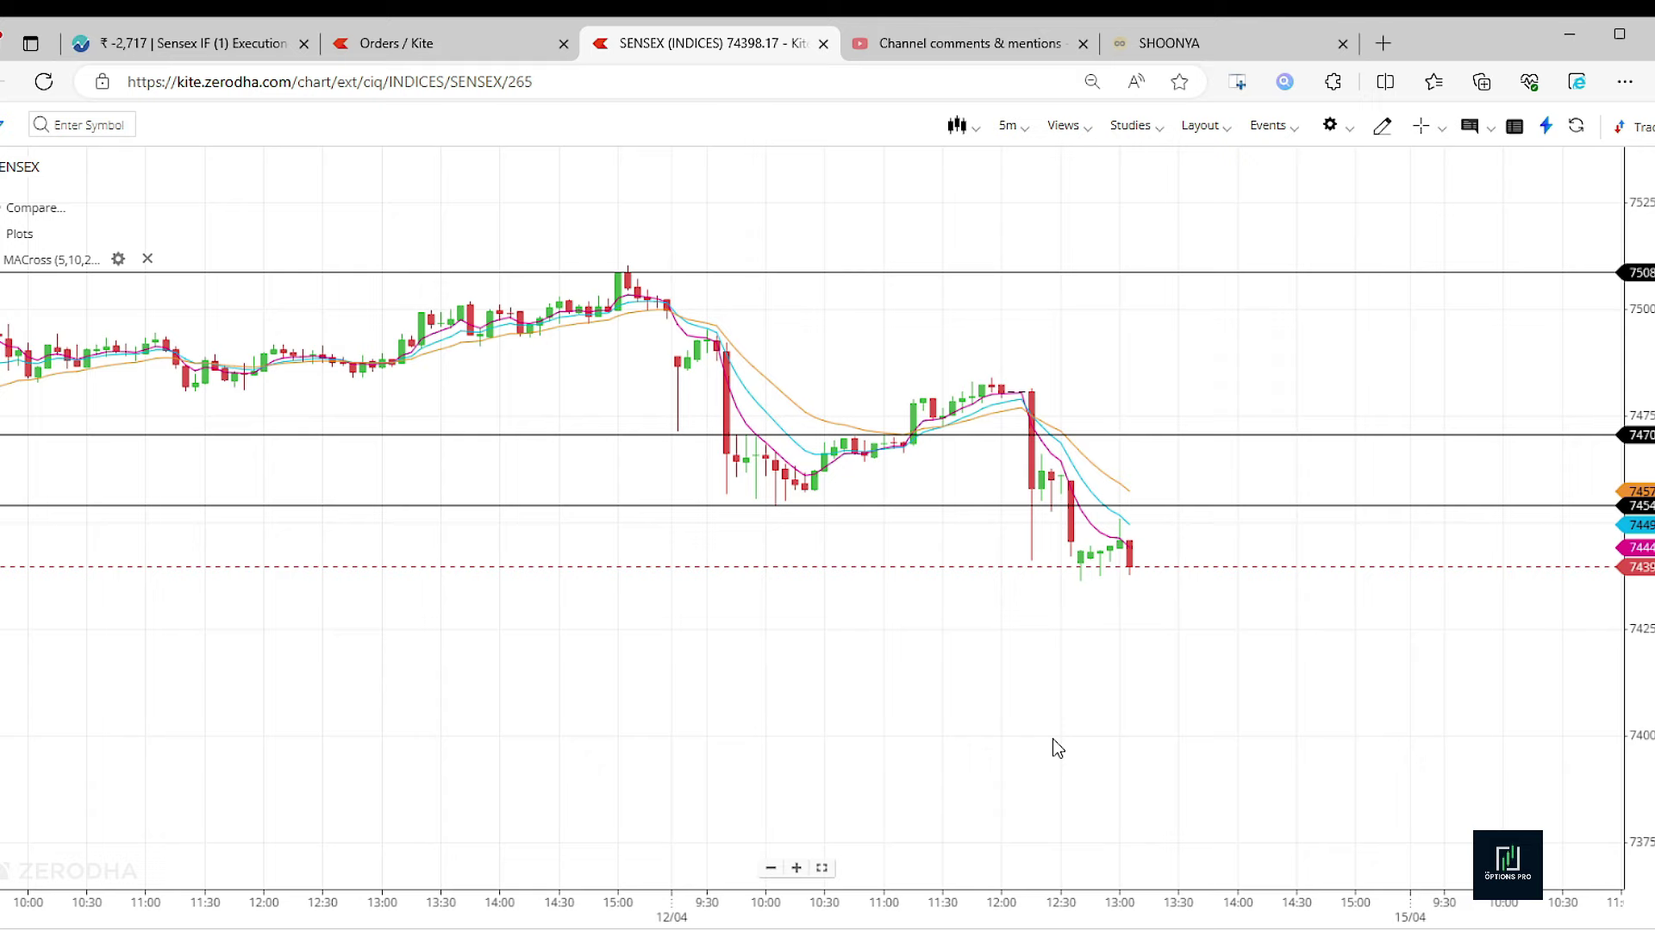
{"action": "left_click", "coordinate": [191, 57]}
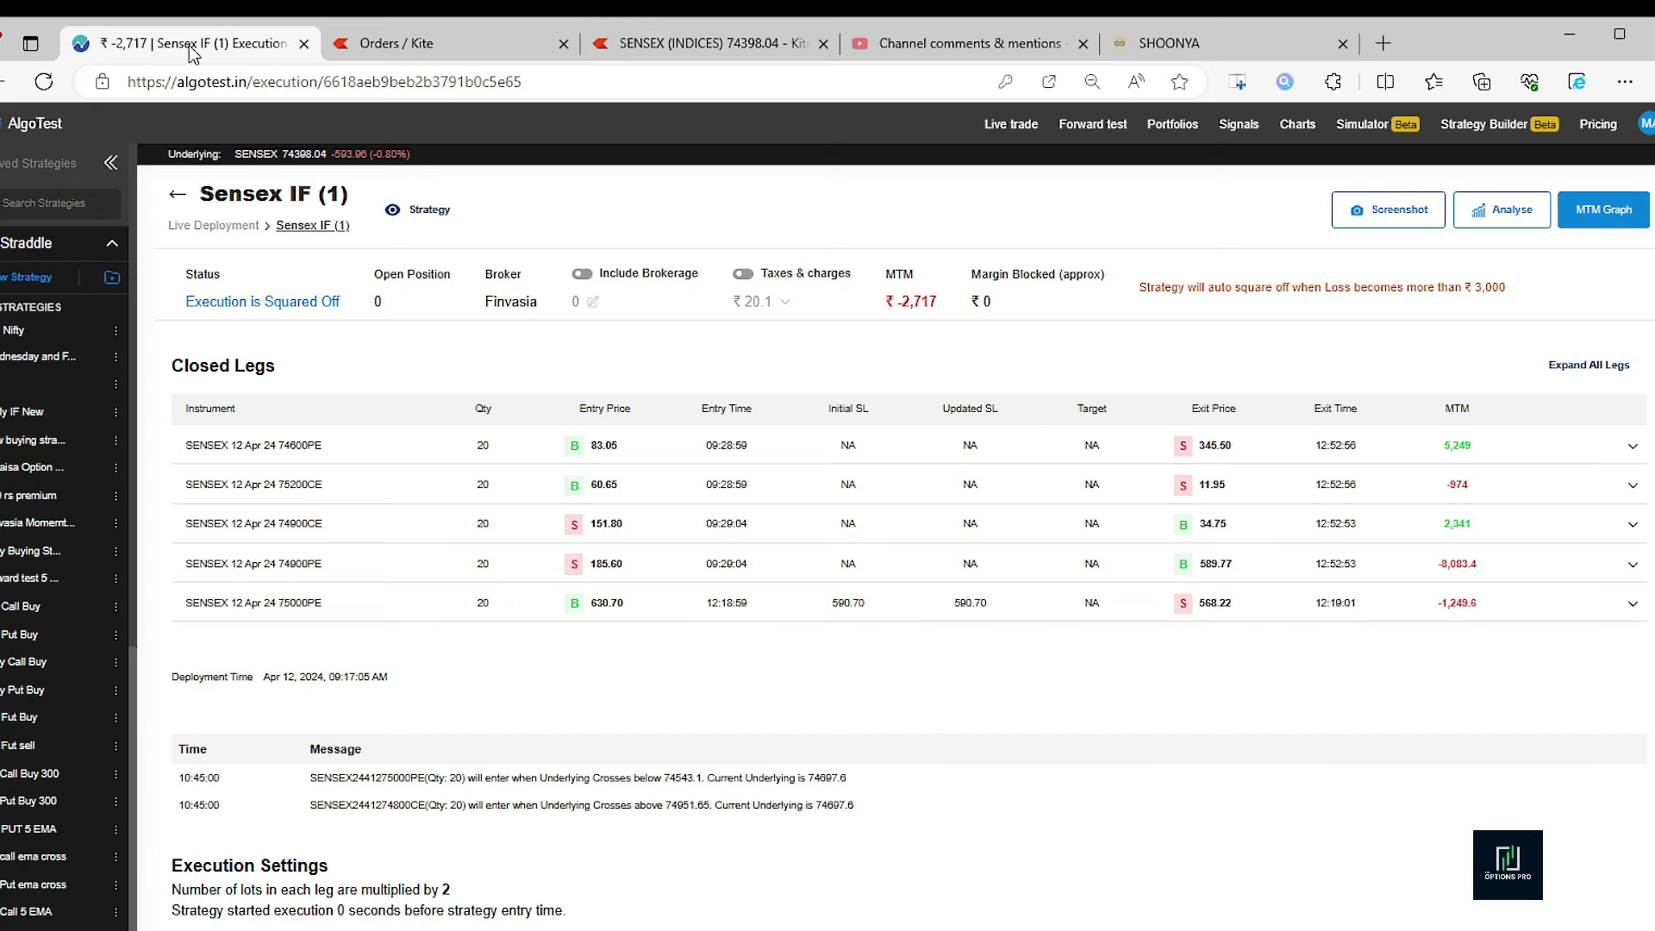
{"action": "left_click", "coordinate": [173, 189]}
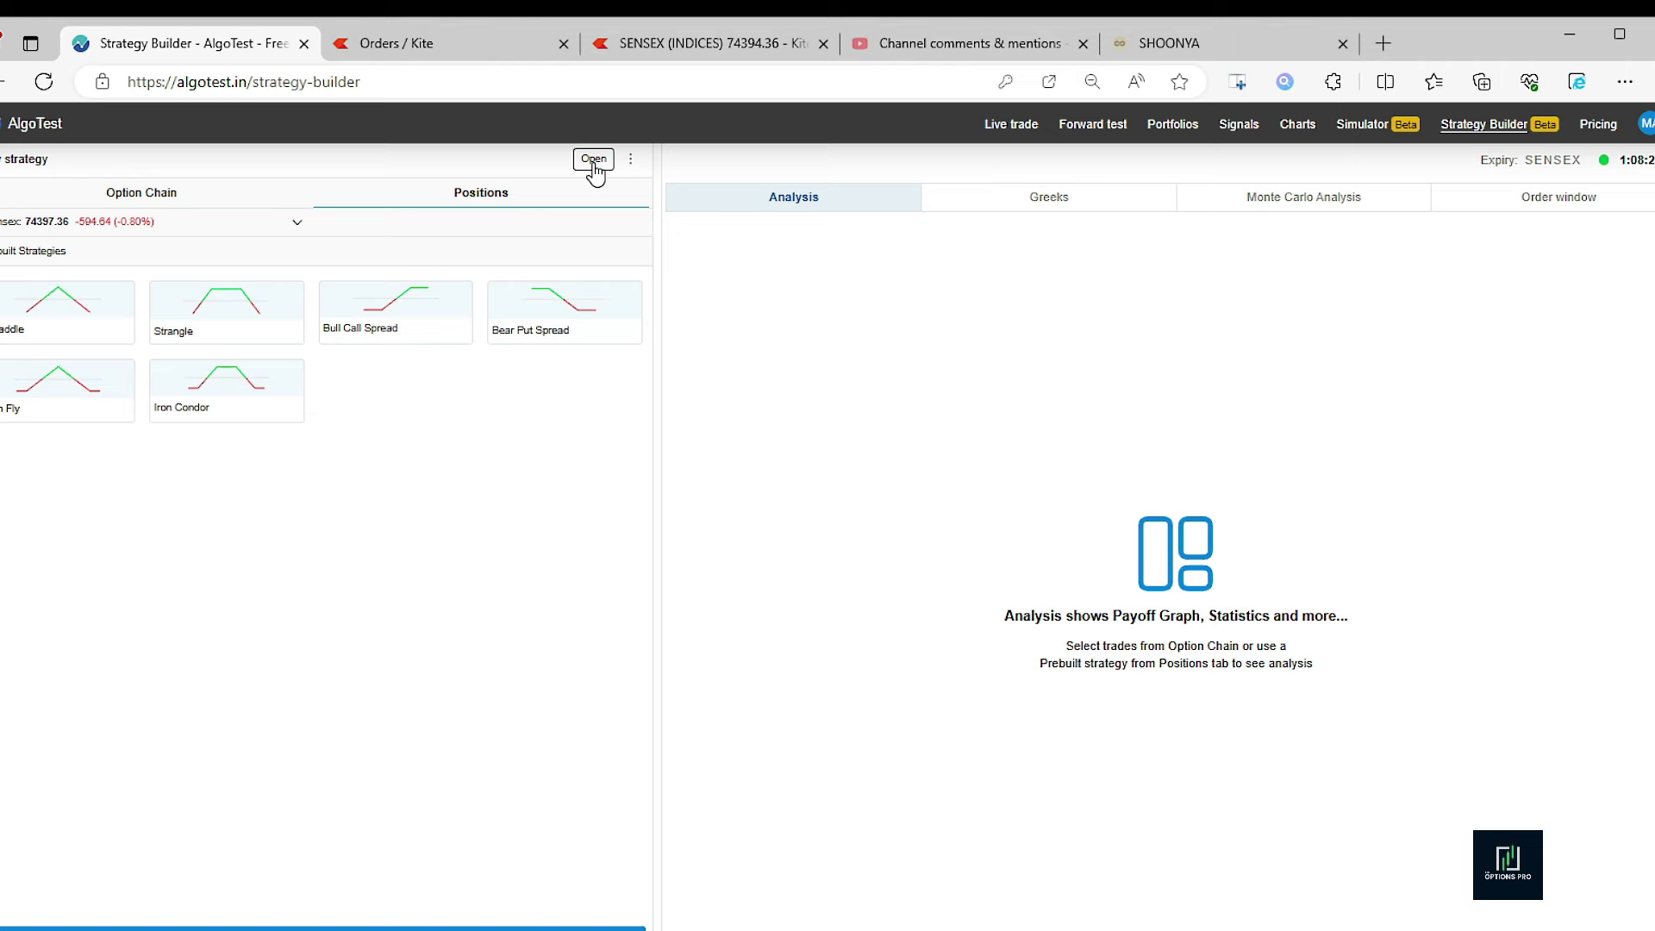
Load the saved Sensex Bf 1204 payoff and zoom it to 74,000–75,000.
{"action": "left_click", "coordinate": [593, 159]}
{"action": "left_click", "coordinate": [1103, 351]}
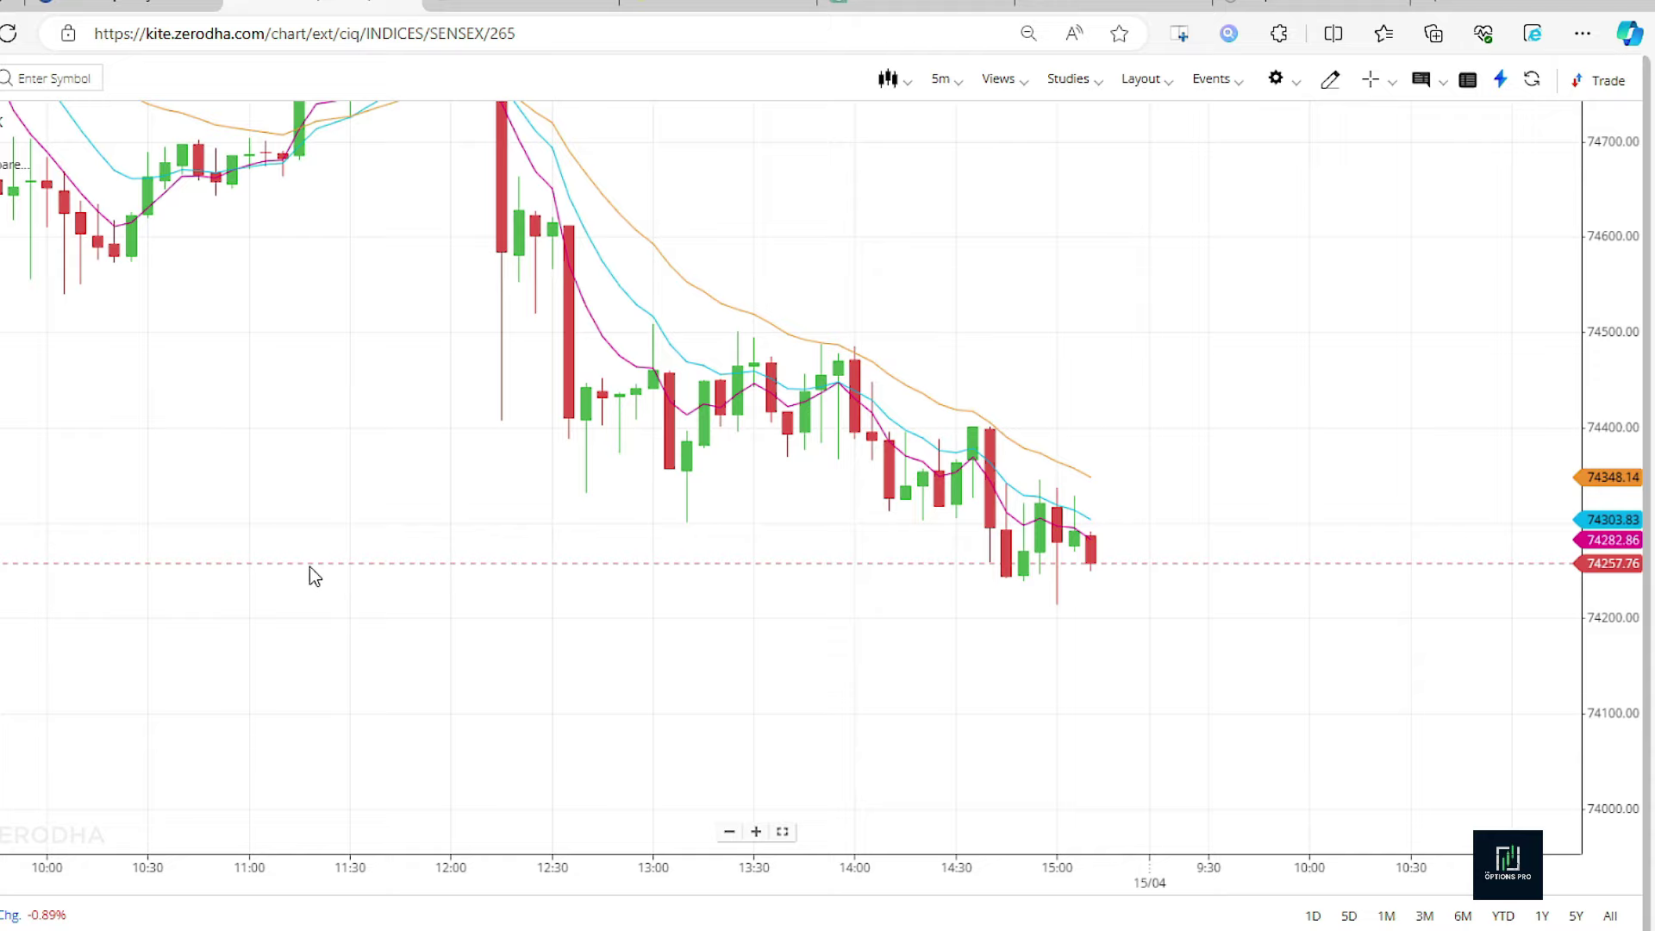
{"action": "left_click", "coordinate": [120, 9]}
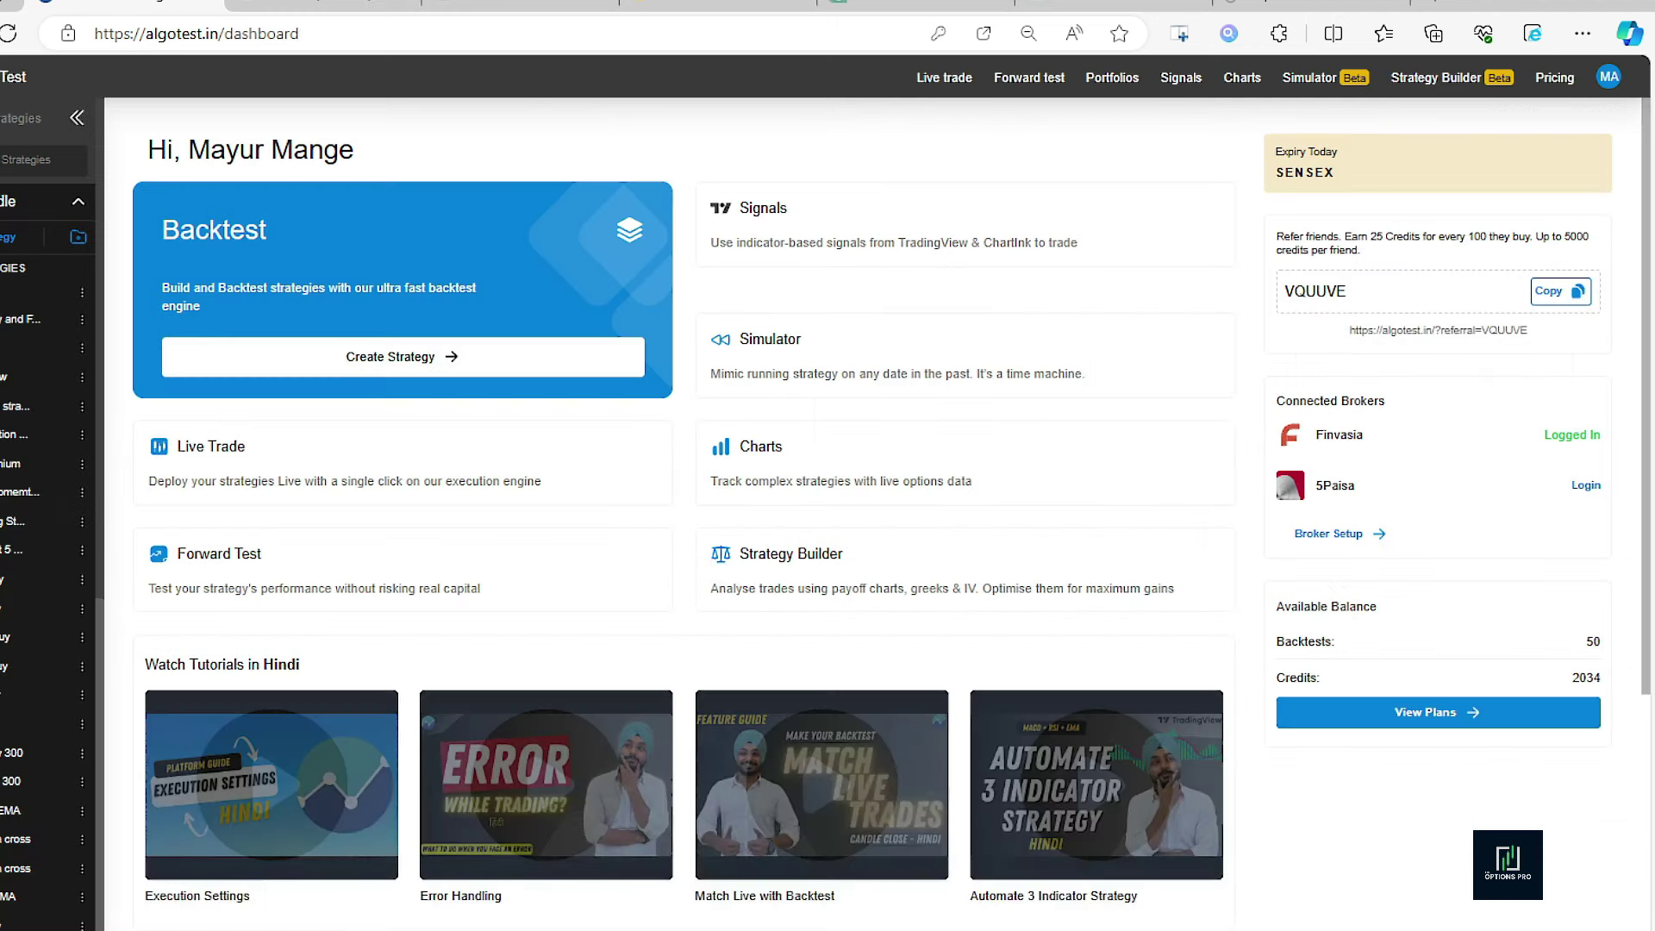
{"action": "left_click", "coordinate": [1461, 77]}
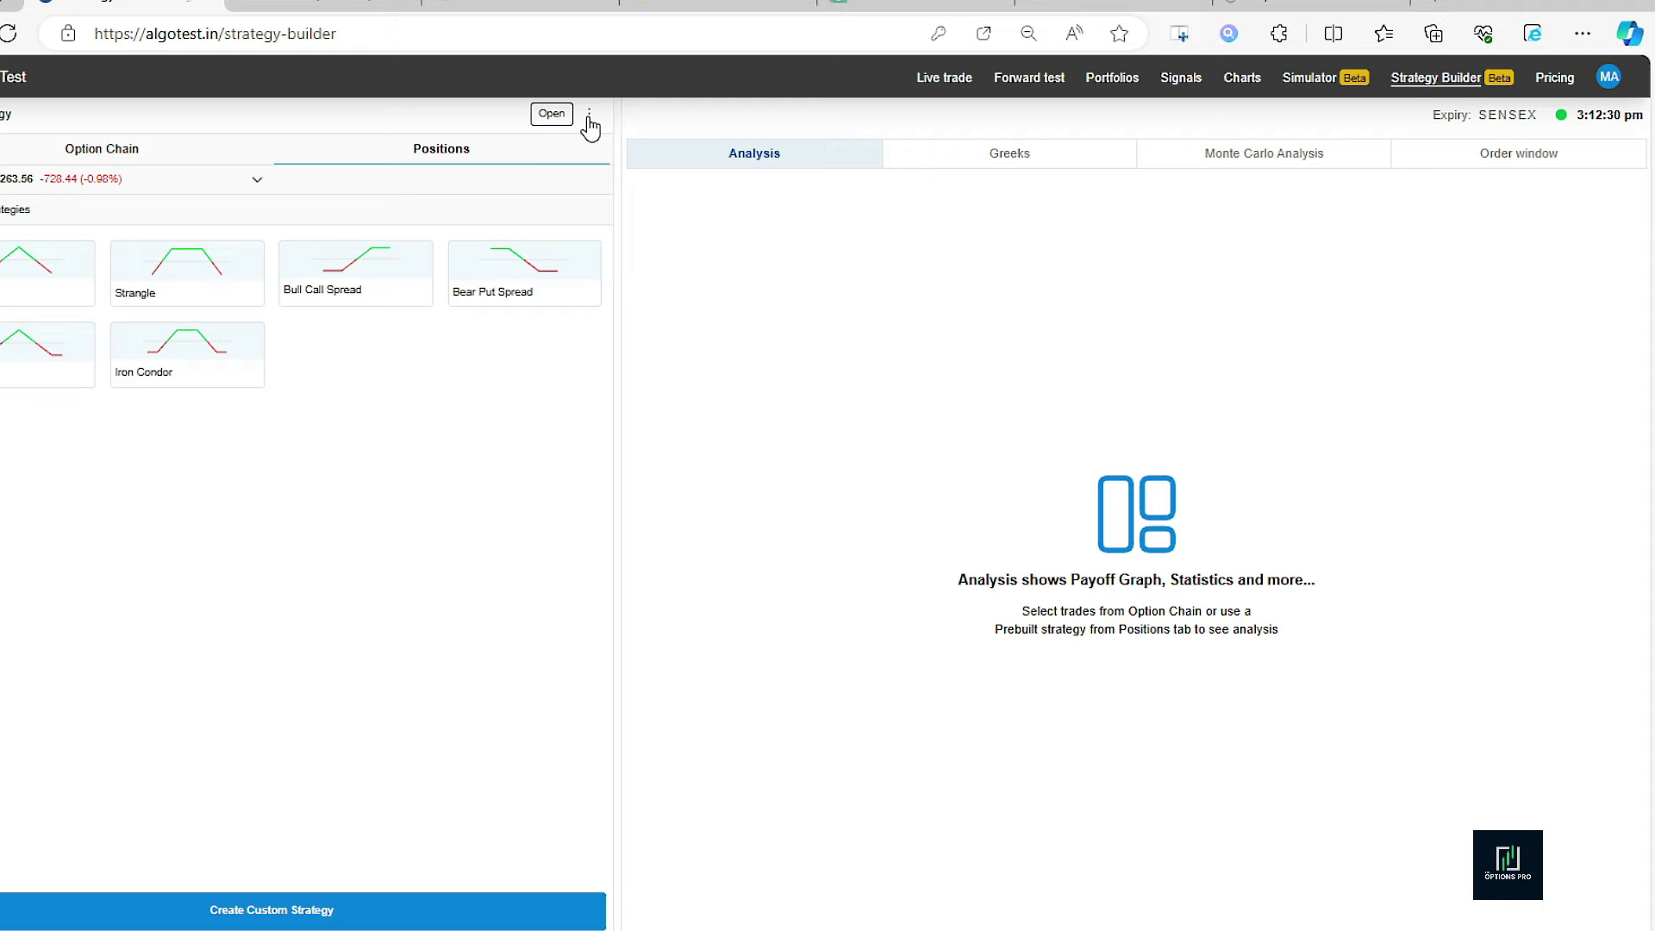
{"action": "left_click", "coordinate": [565, 112]}
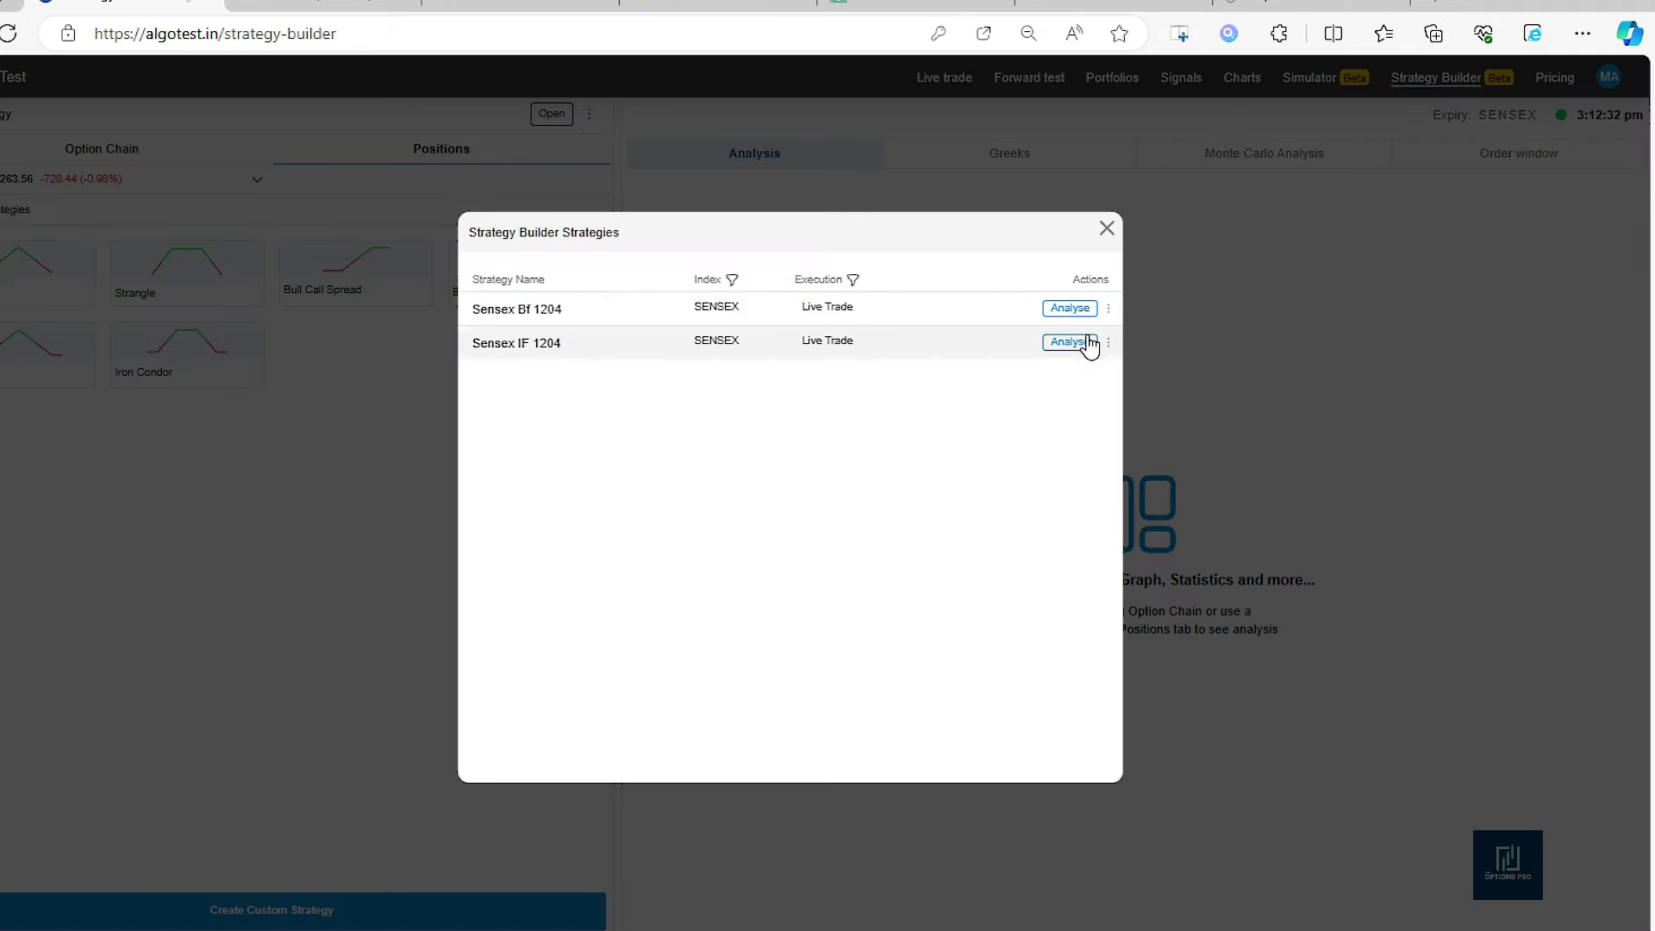
{"action": "left_click", "coordinate": [1074, 308]}
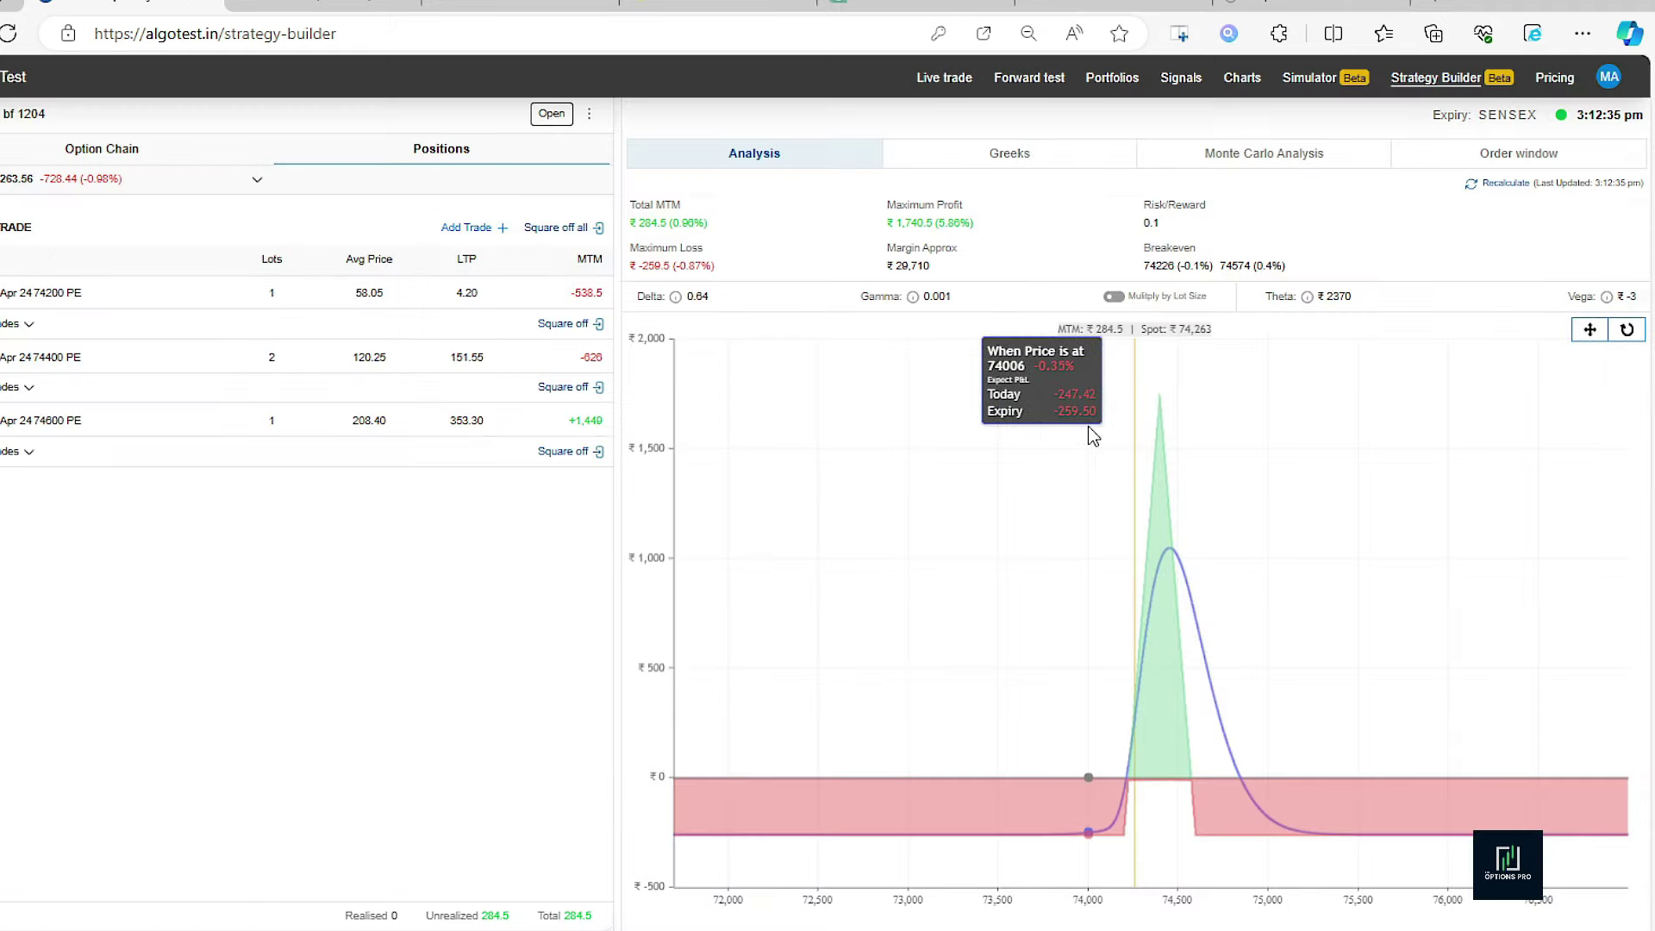
{"action": "left_click_drag", "start_coordinate": [1082, 435], "coordinate": [1265, 446]}
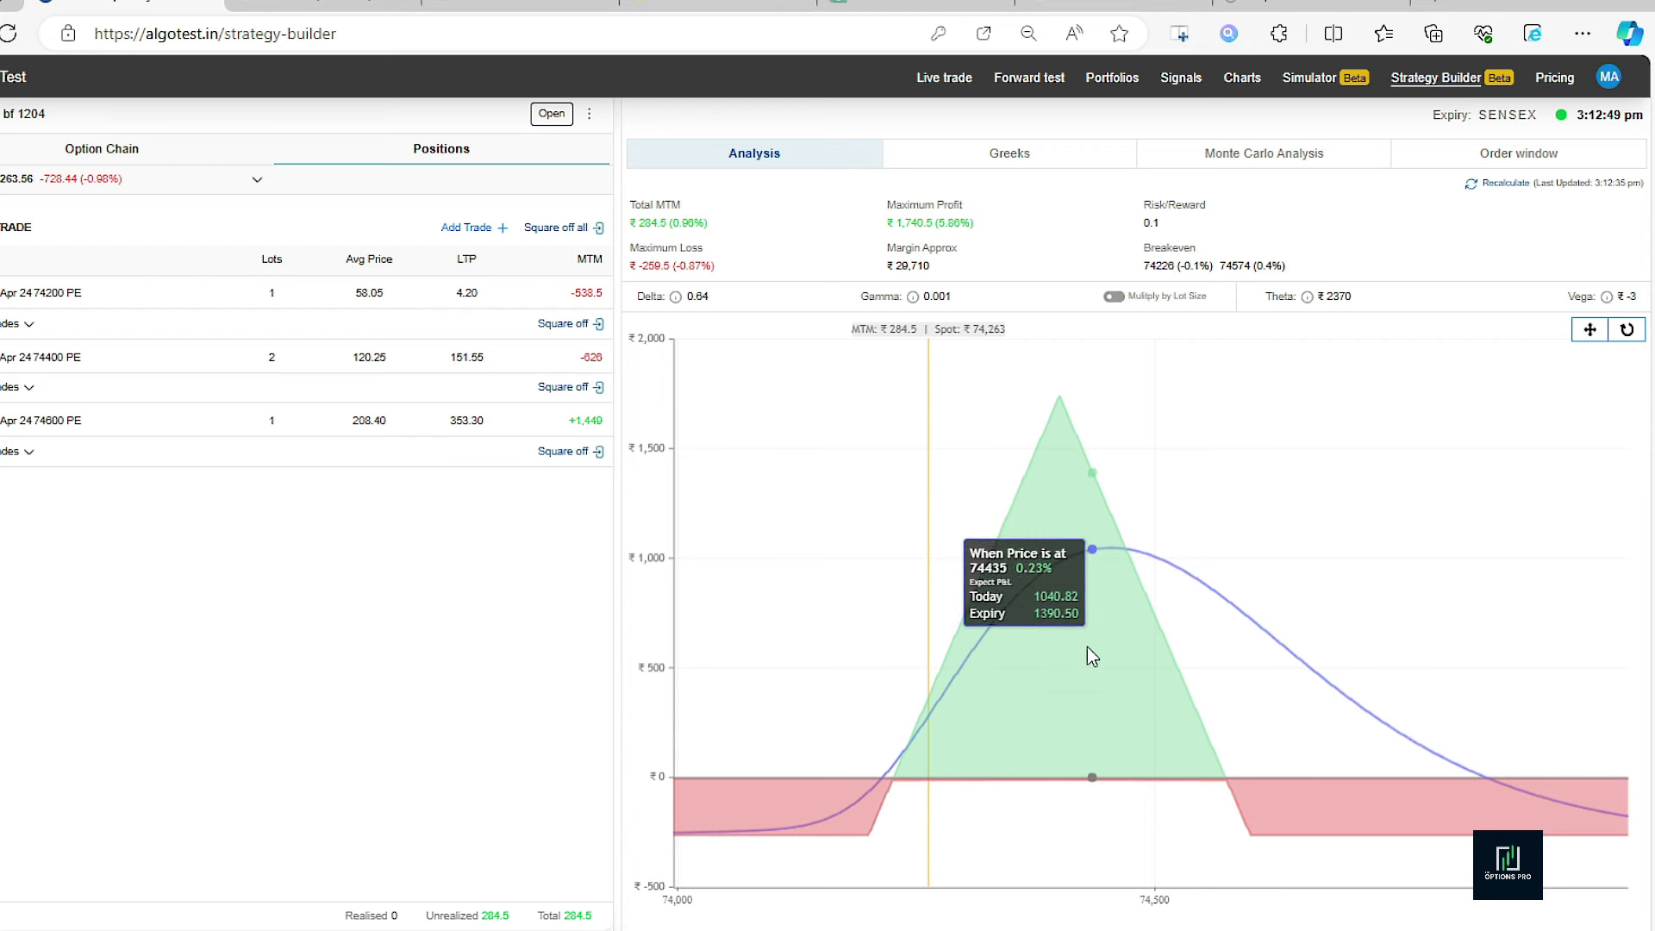
Load Sensex IF 1204 instead and zoom its payoff to roughly 73,900–75,000.
{"action": "left_click", "coordinate": [556, 124]}
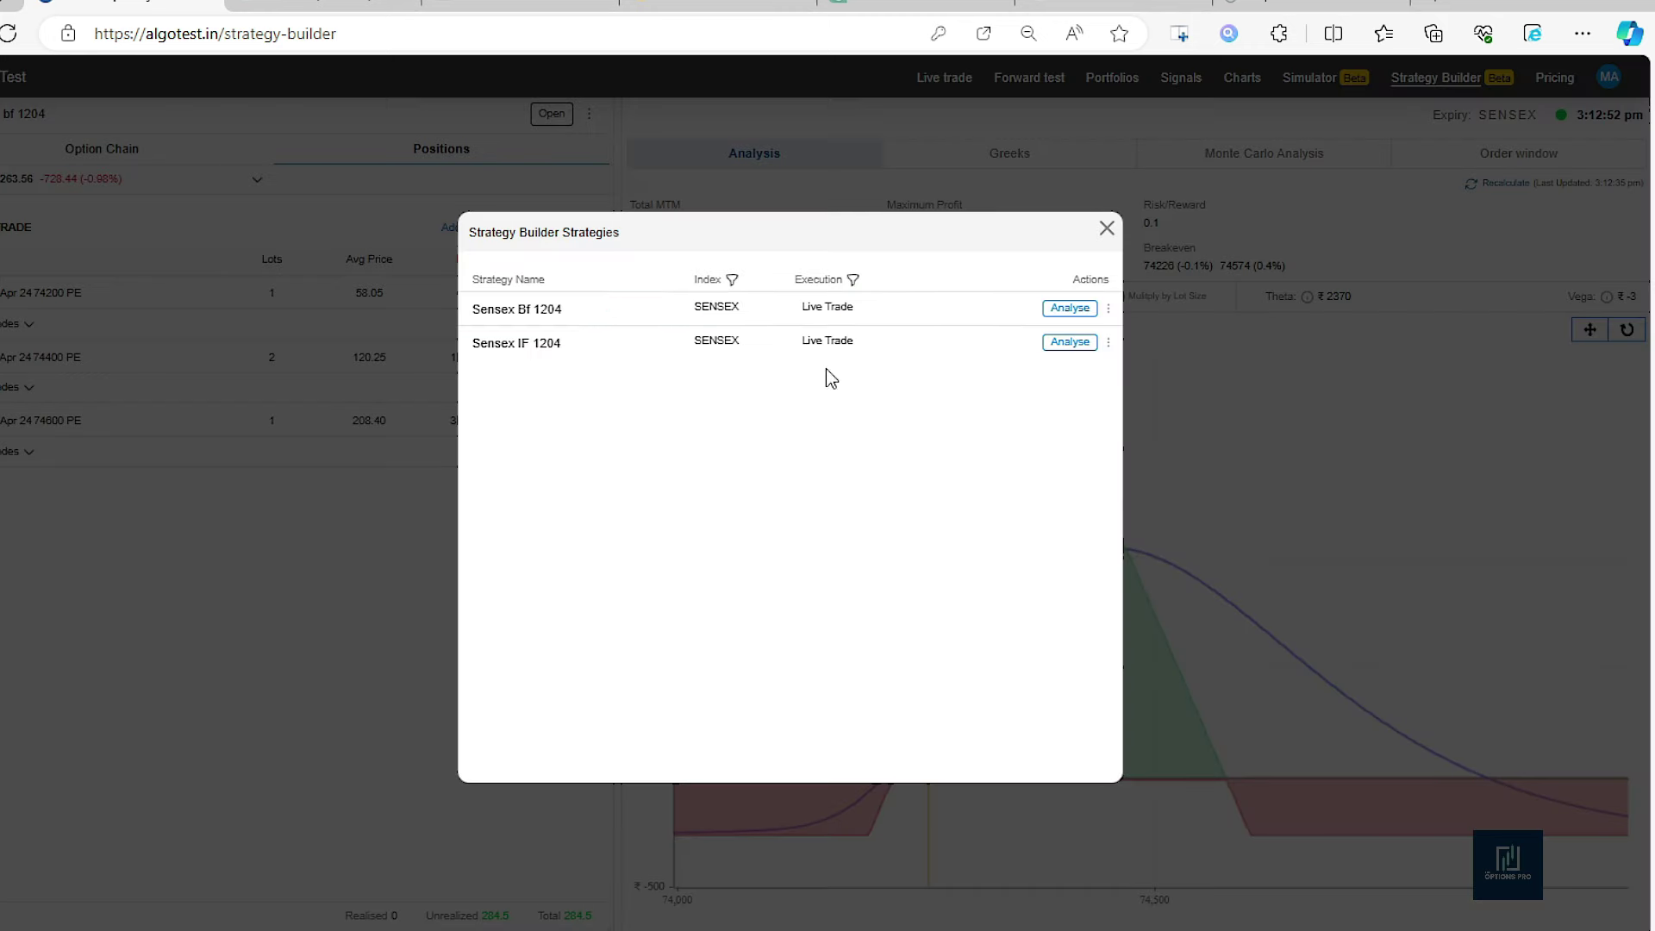
{"action": "left_click", "coordinate": [1066, 346]}
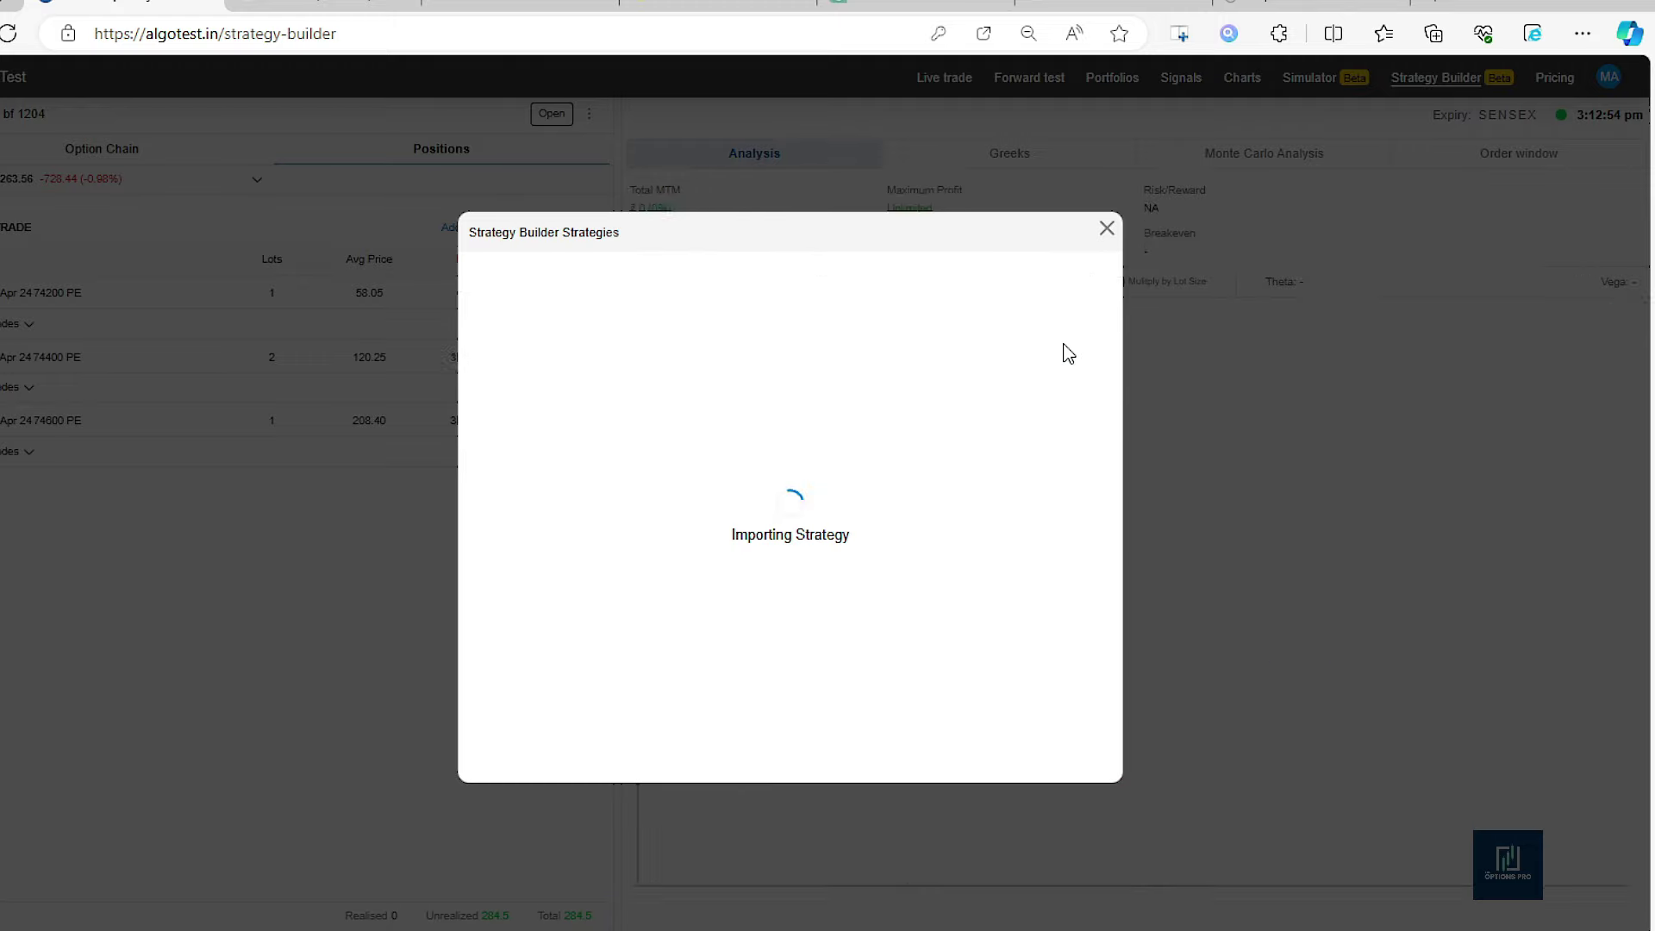
{"action": "left_click", "coordinate": [1105, 228]}
{"action": "mouse_move", "coordinate": [1071, 426]}
{"action": "left_mouse_down"}
{"action": "mouse_move", "coordinate": [1186, 436]}
{"action": "mouse_move", "coordinate": [1272, 469]}
{"action": "left_mouse_up"}
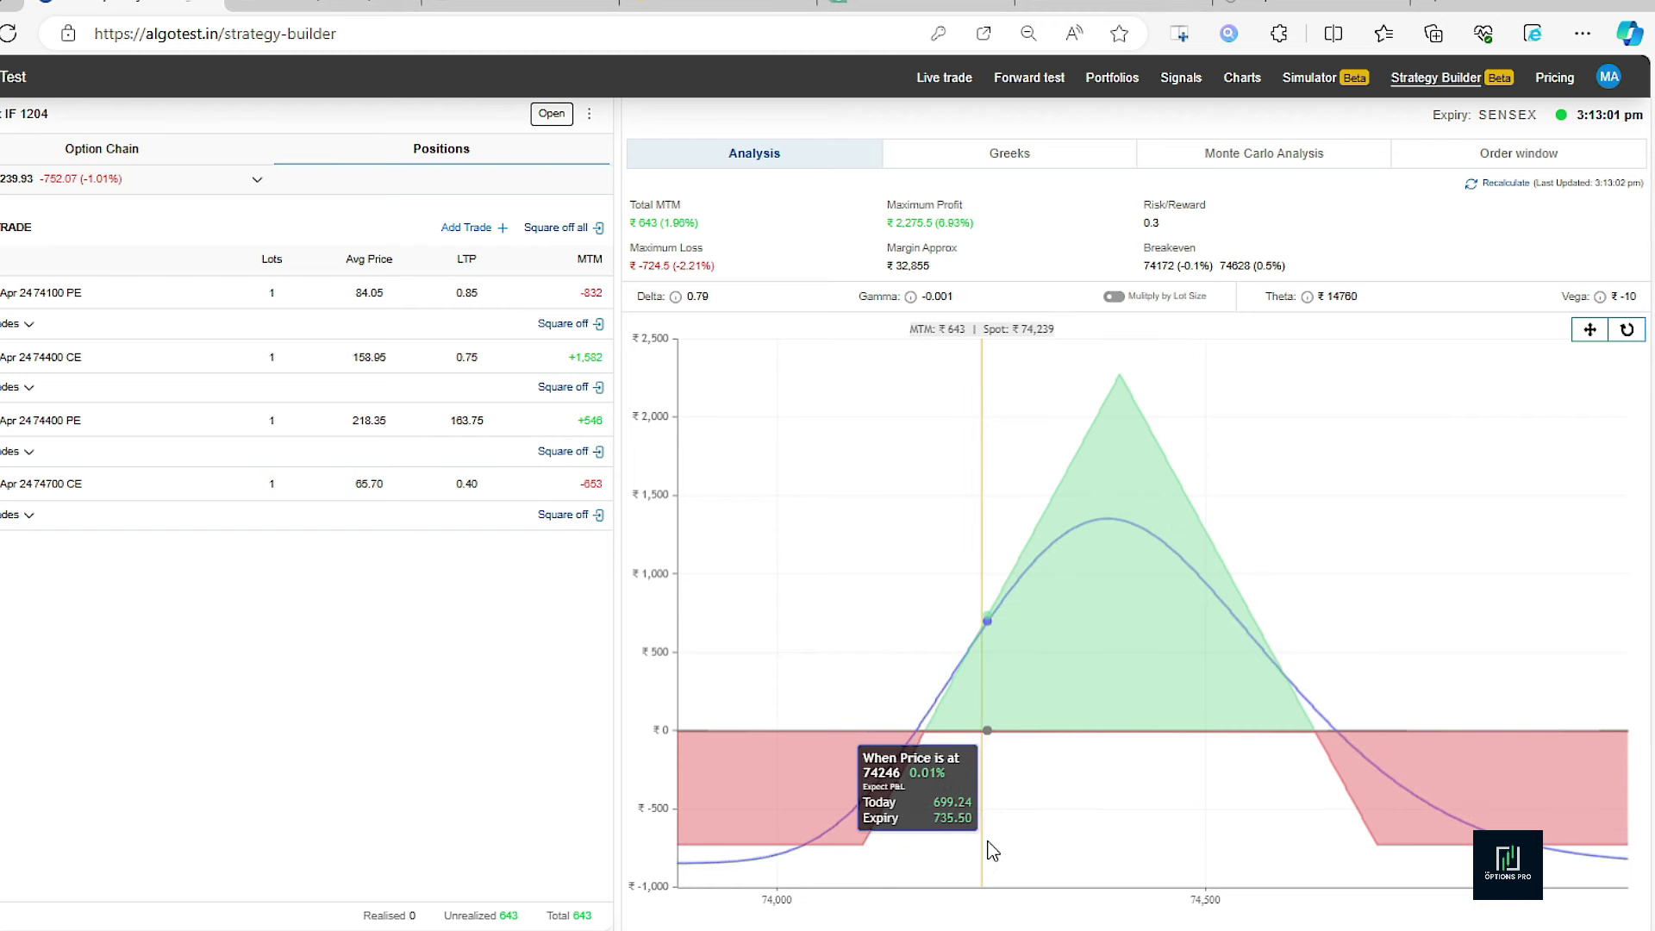
{"action": "left_click", "coordinate": [740, 5]}
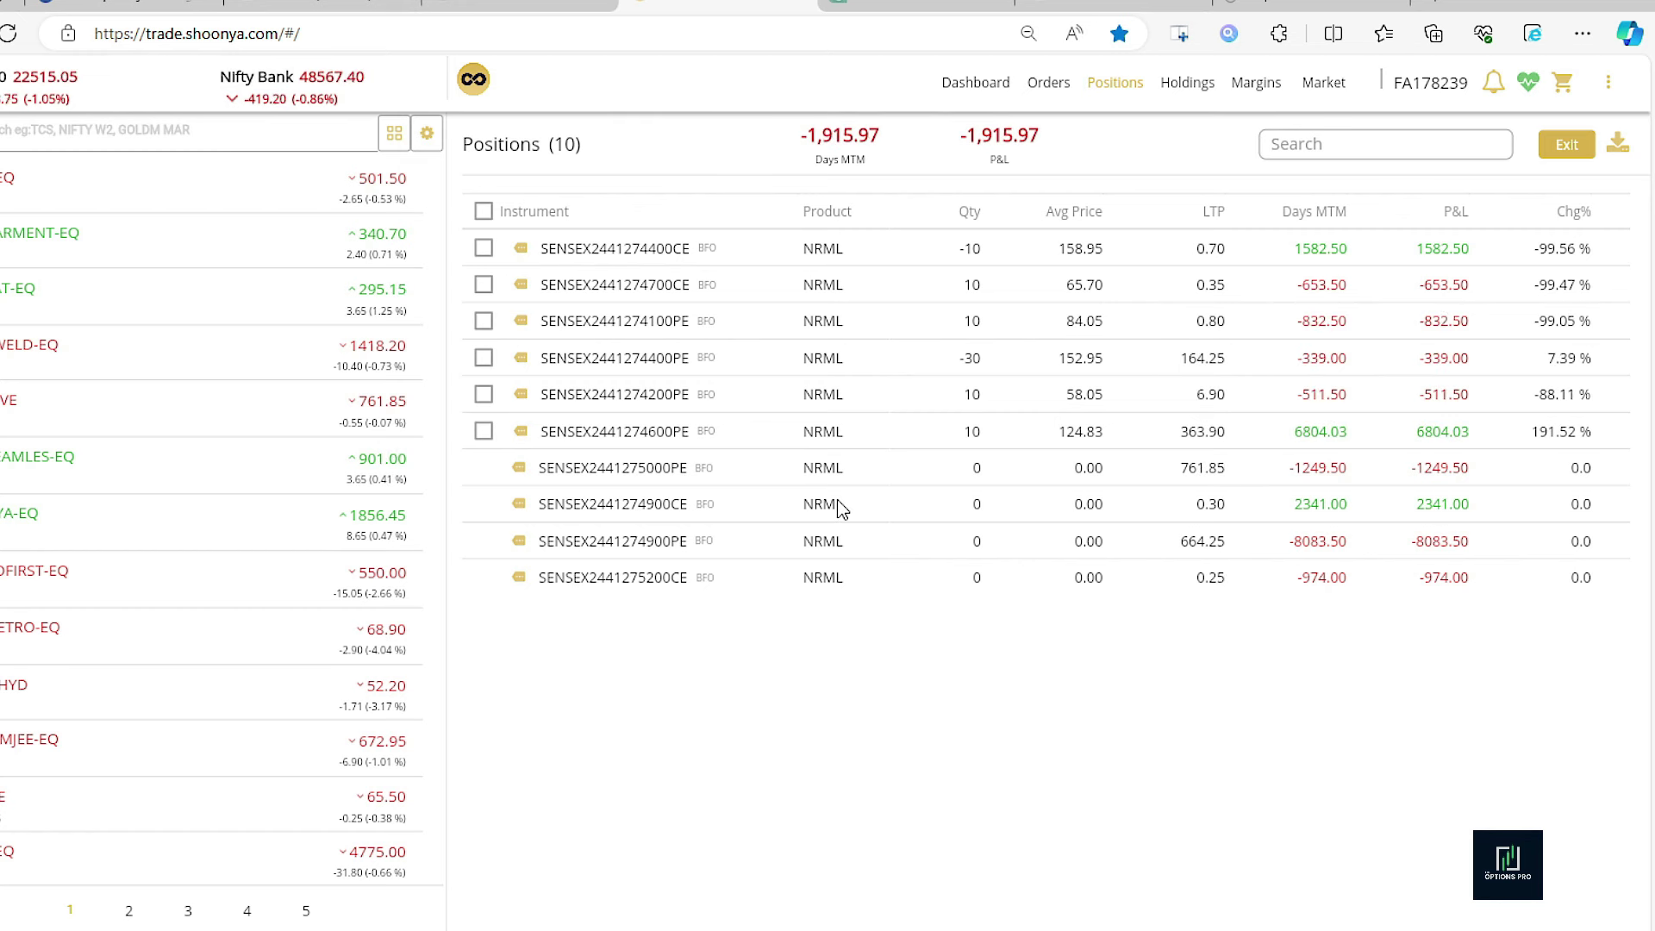
{"action": "left_click", "coordinate": [521, 362]}
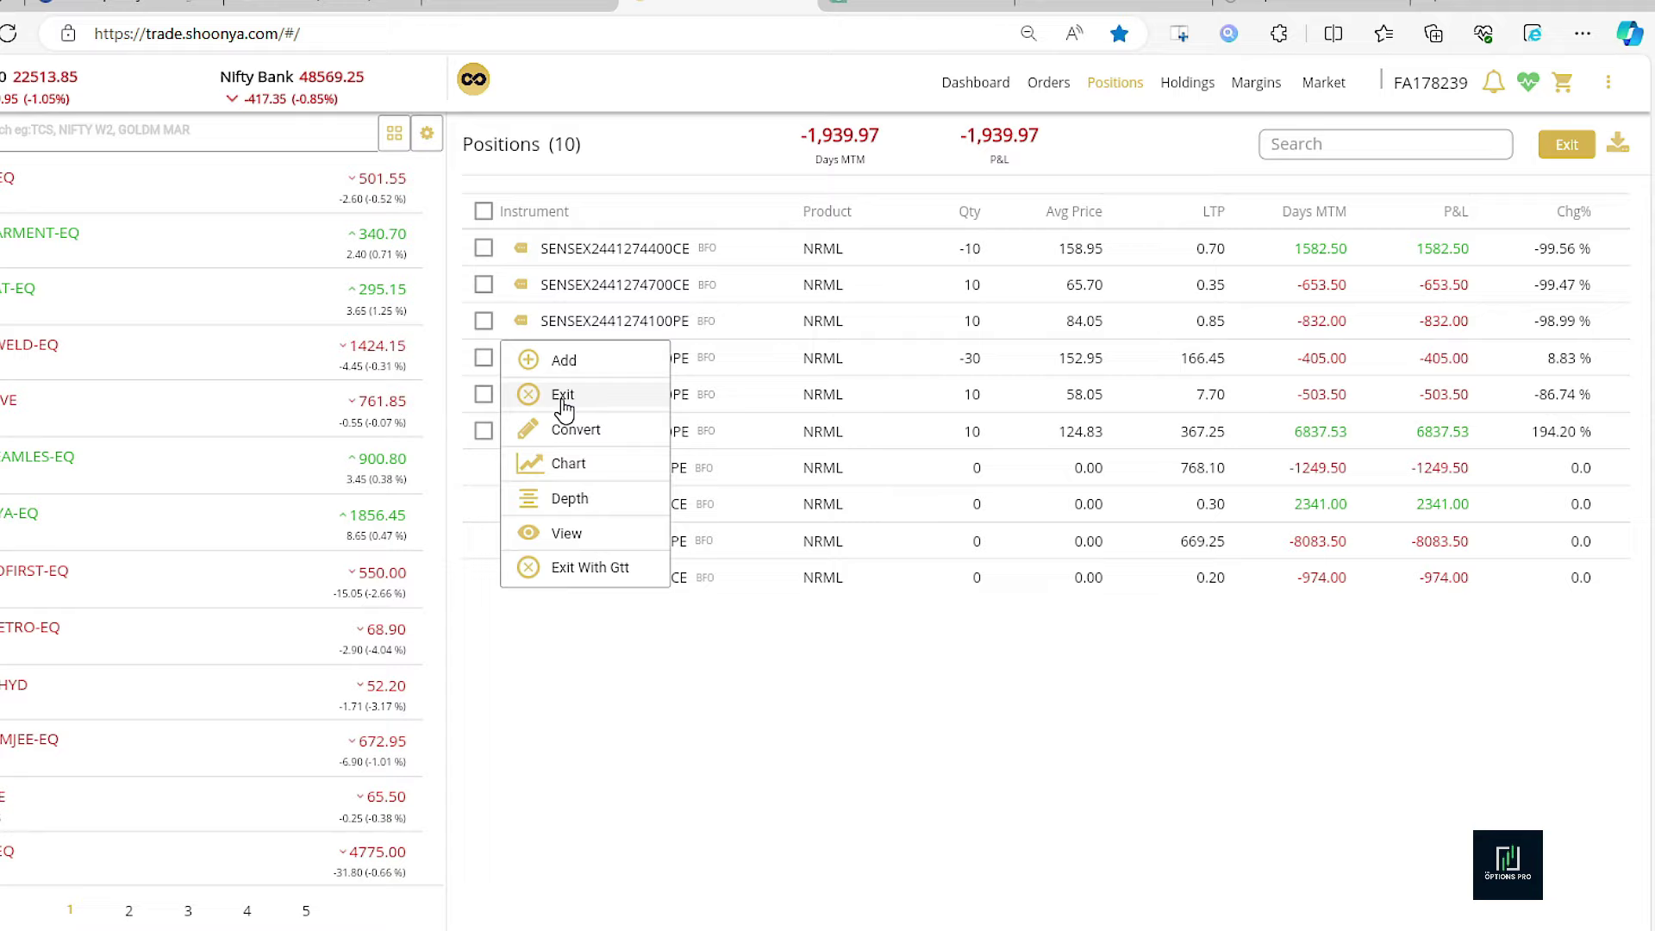
{"action": "left_click", "coordinate": [562, 397]}
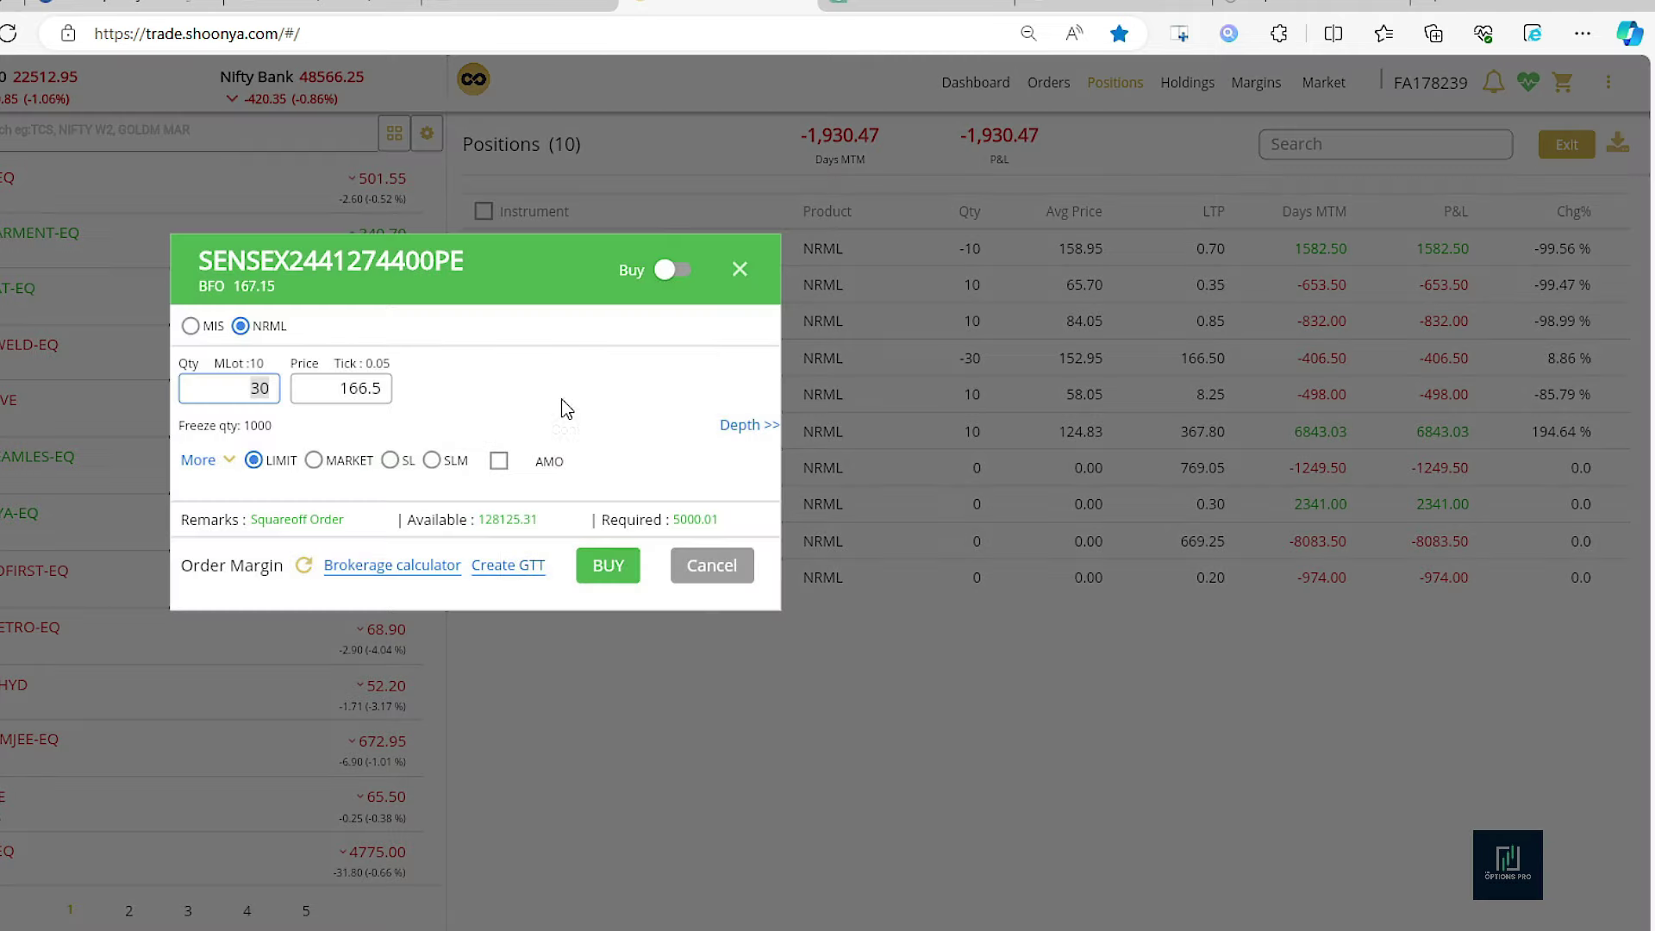
{"action": "left_click", "coordinate": [603, 566]}
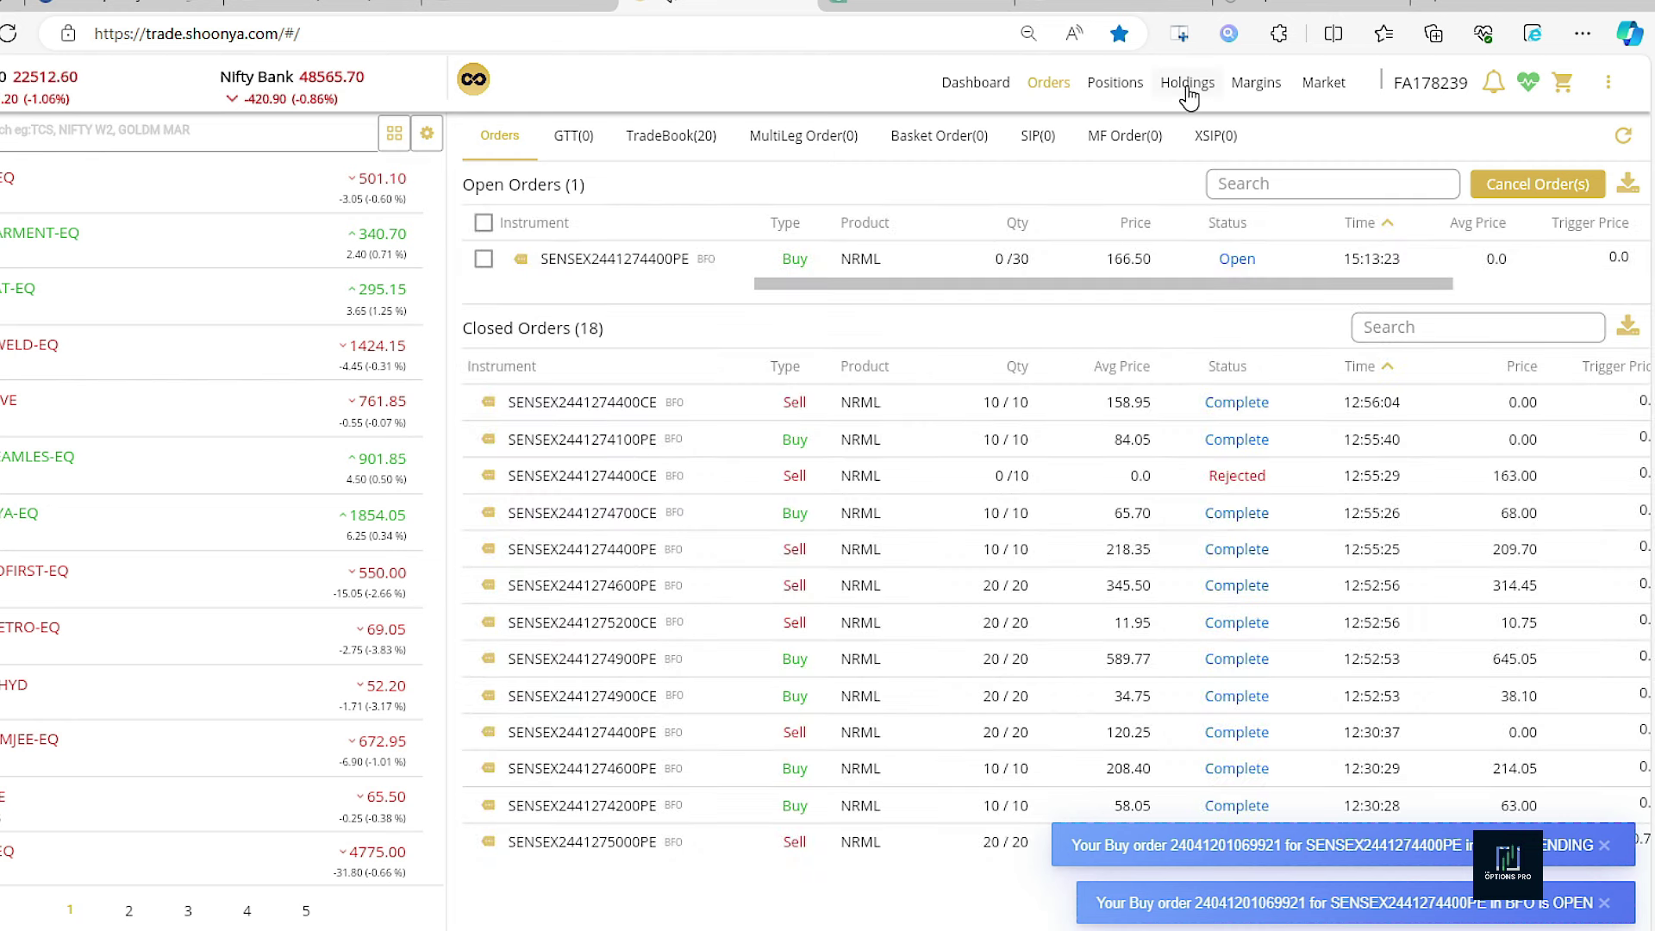
{"action": "left_click", "coordinate": [1115, 86]}
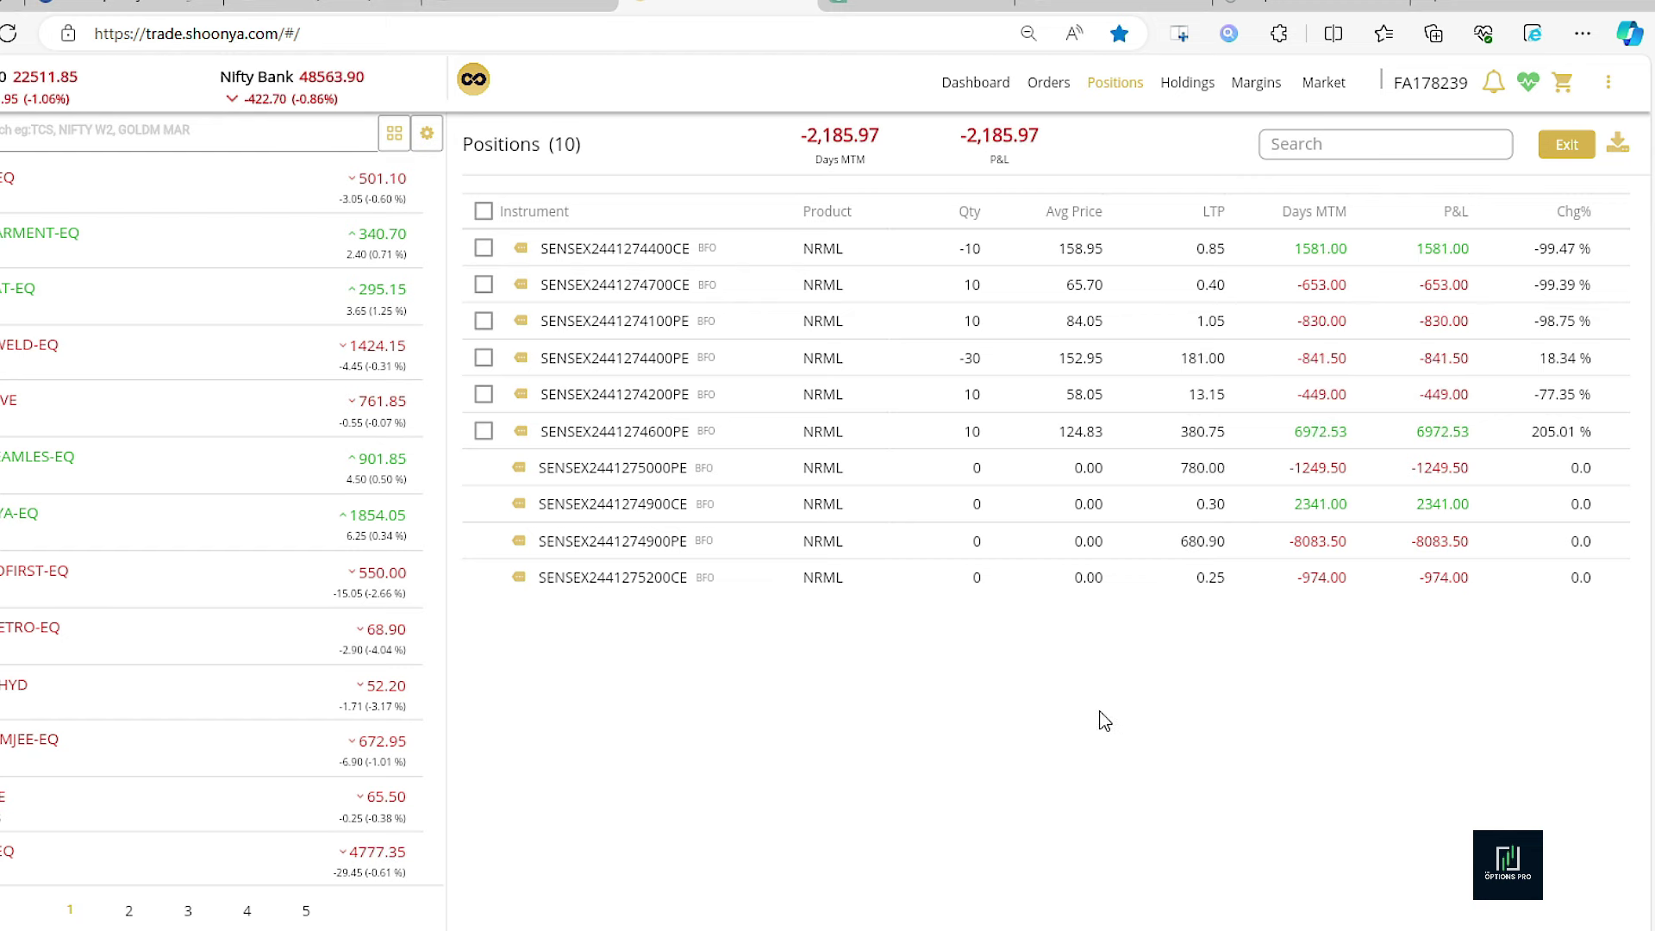
{"action": "left_click", "coordinate": [1051, 90]}
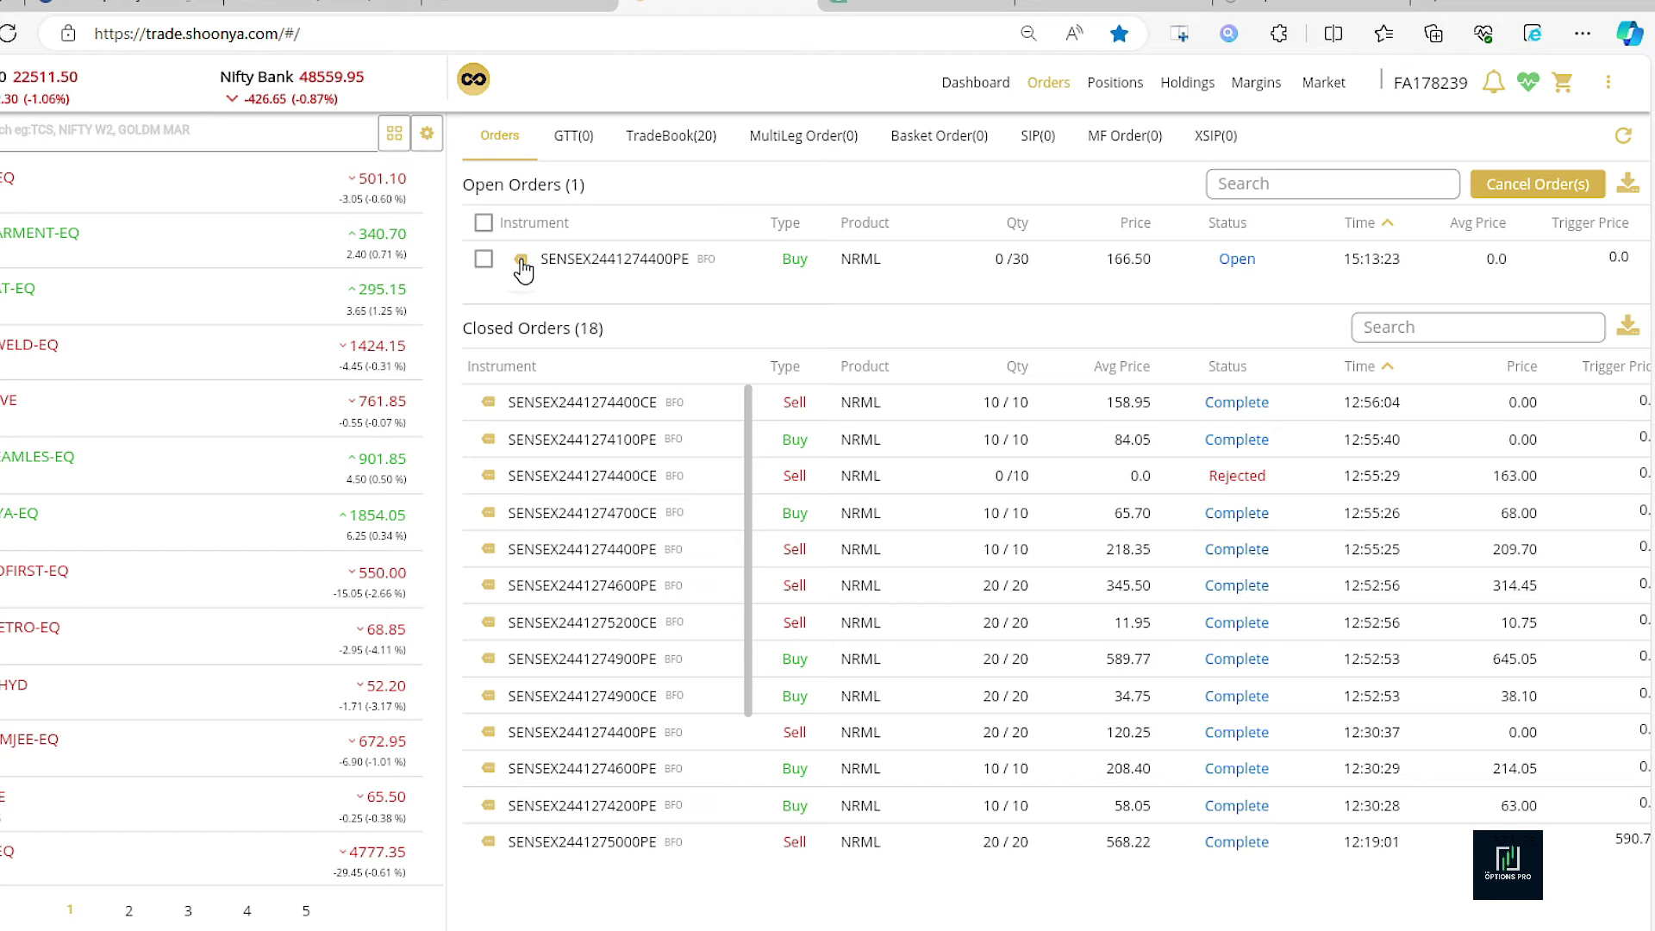
{"action": "left_click", "coordinate": [521, 263]}
{"action": "left_click", "coordinate": [580, 270]}
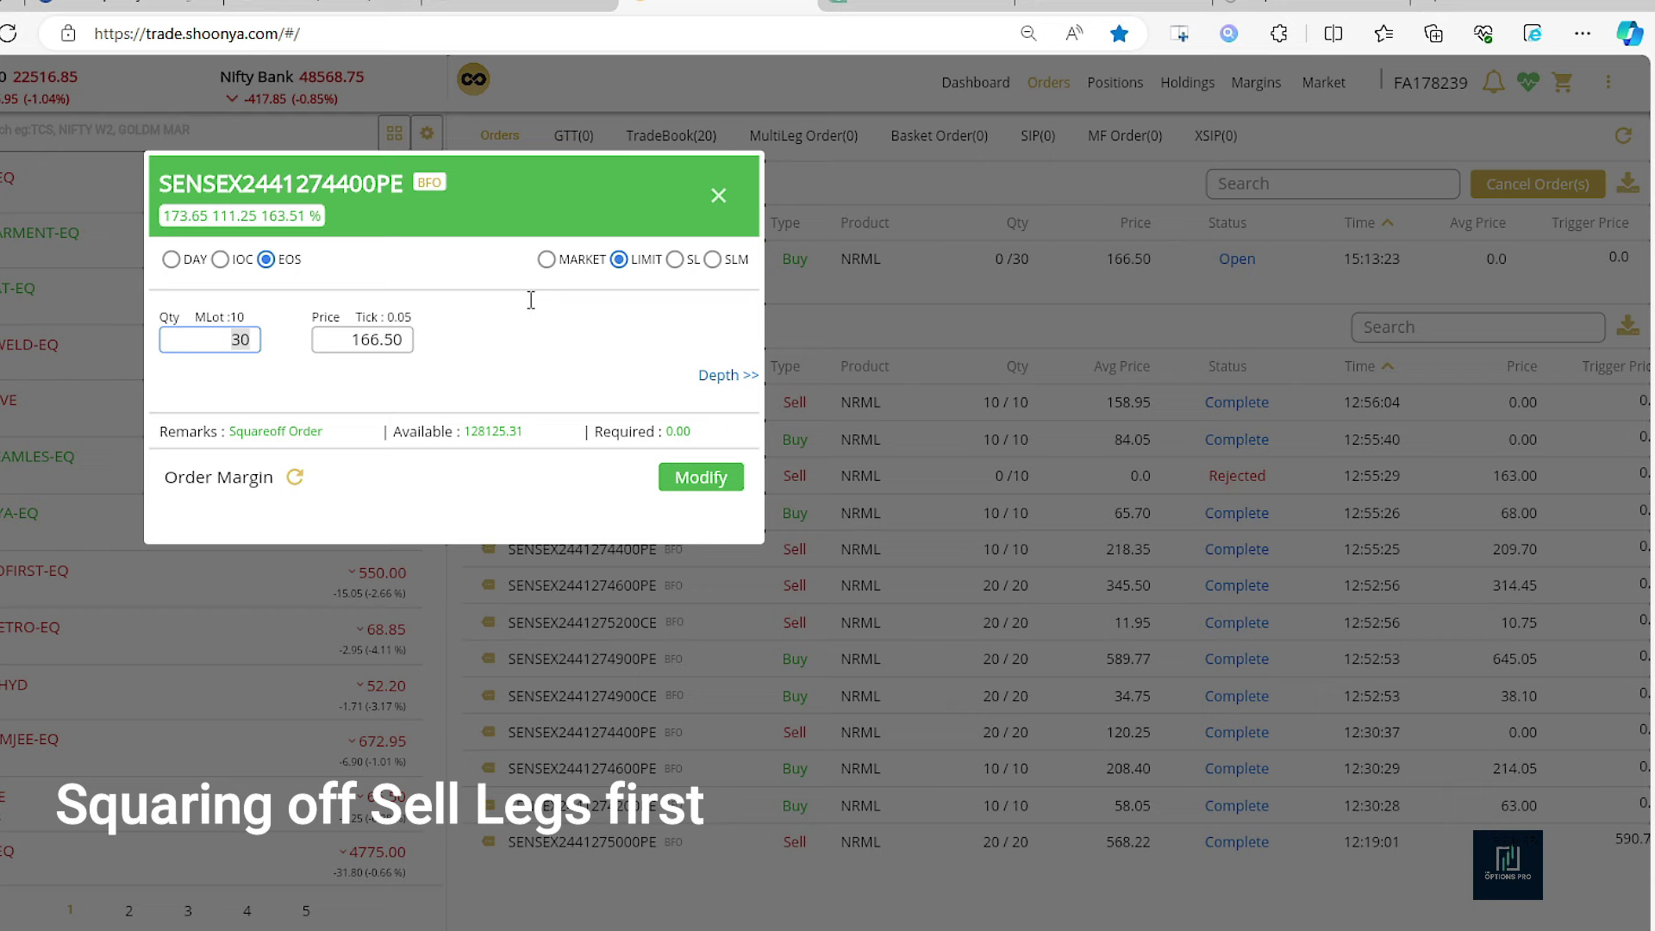
{"action": "left_click", "coordinate": [547, 260]}
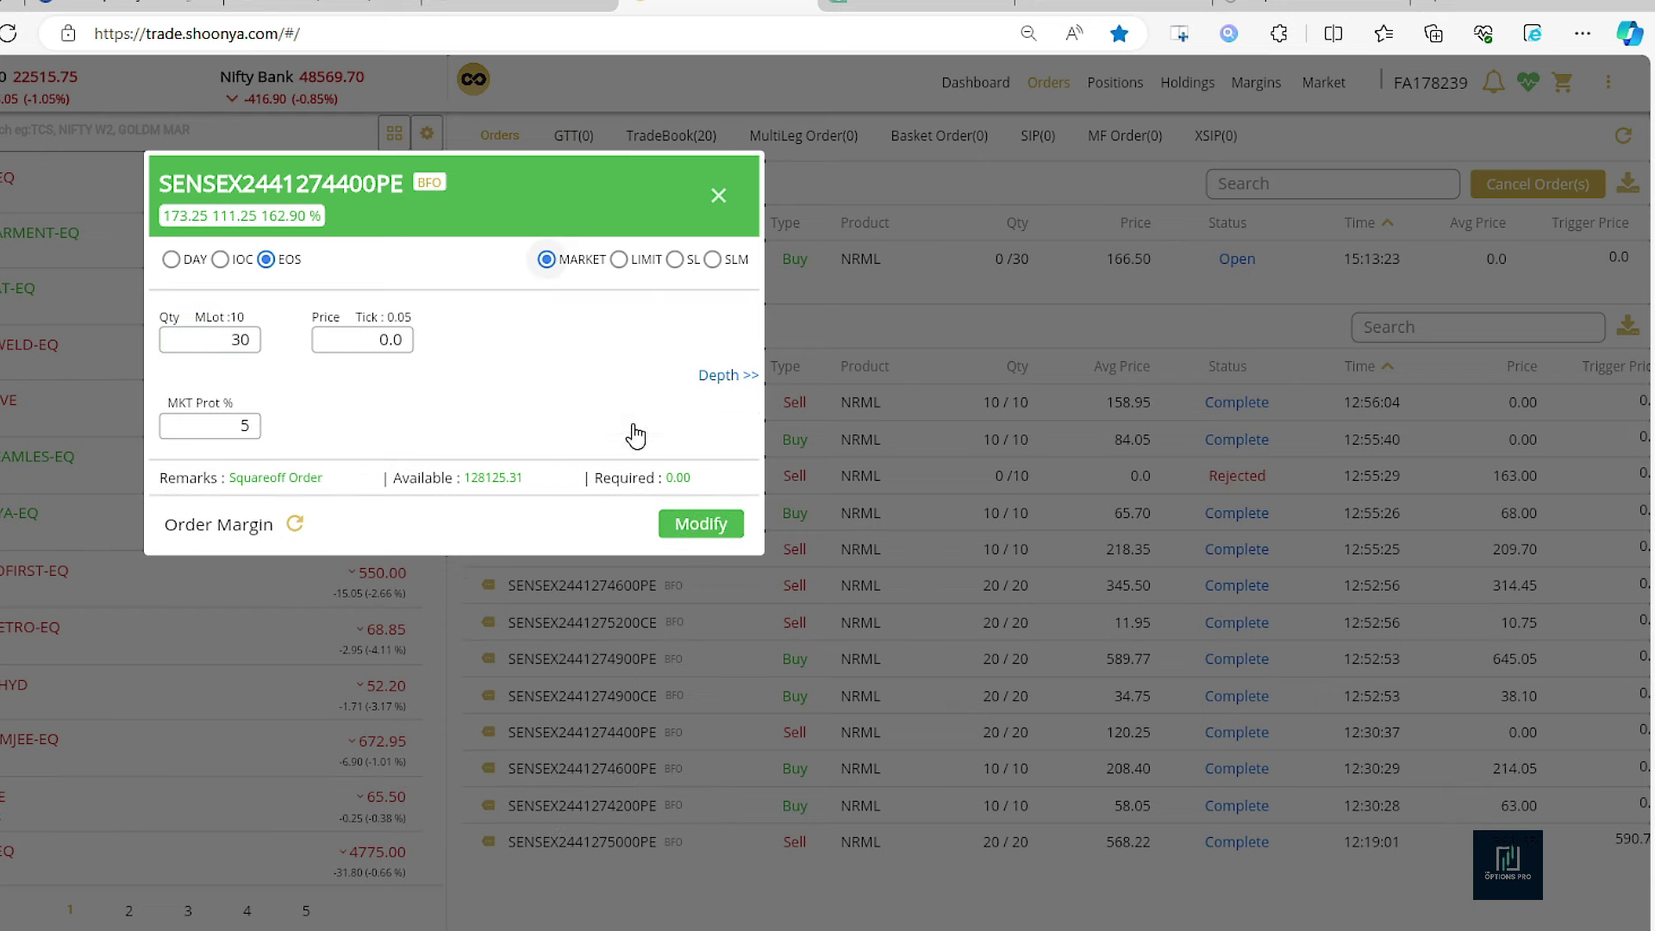
{"action": "left_click", "coordinate": [714, 525]}
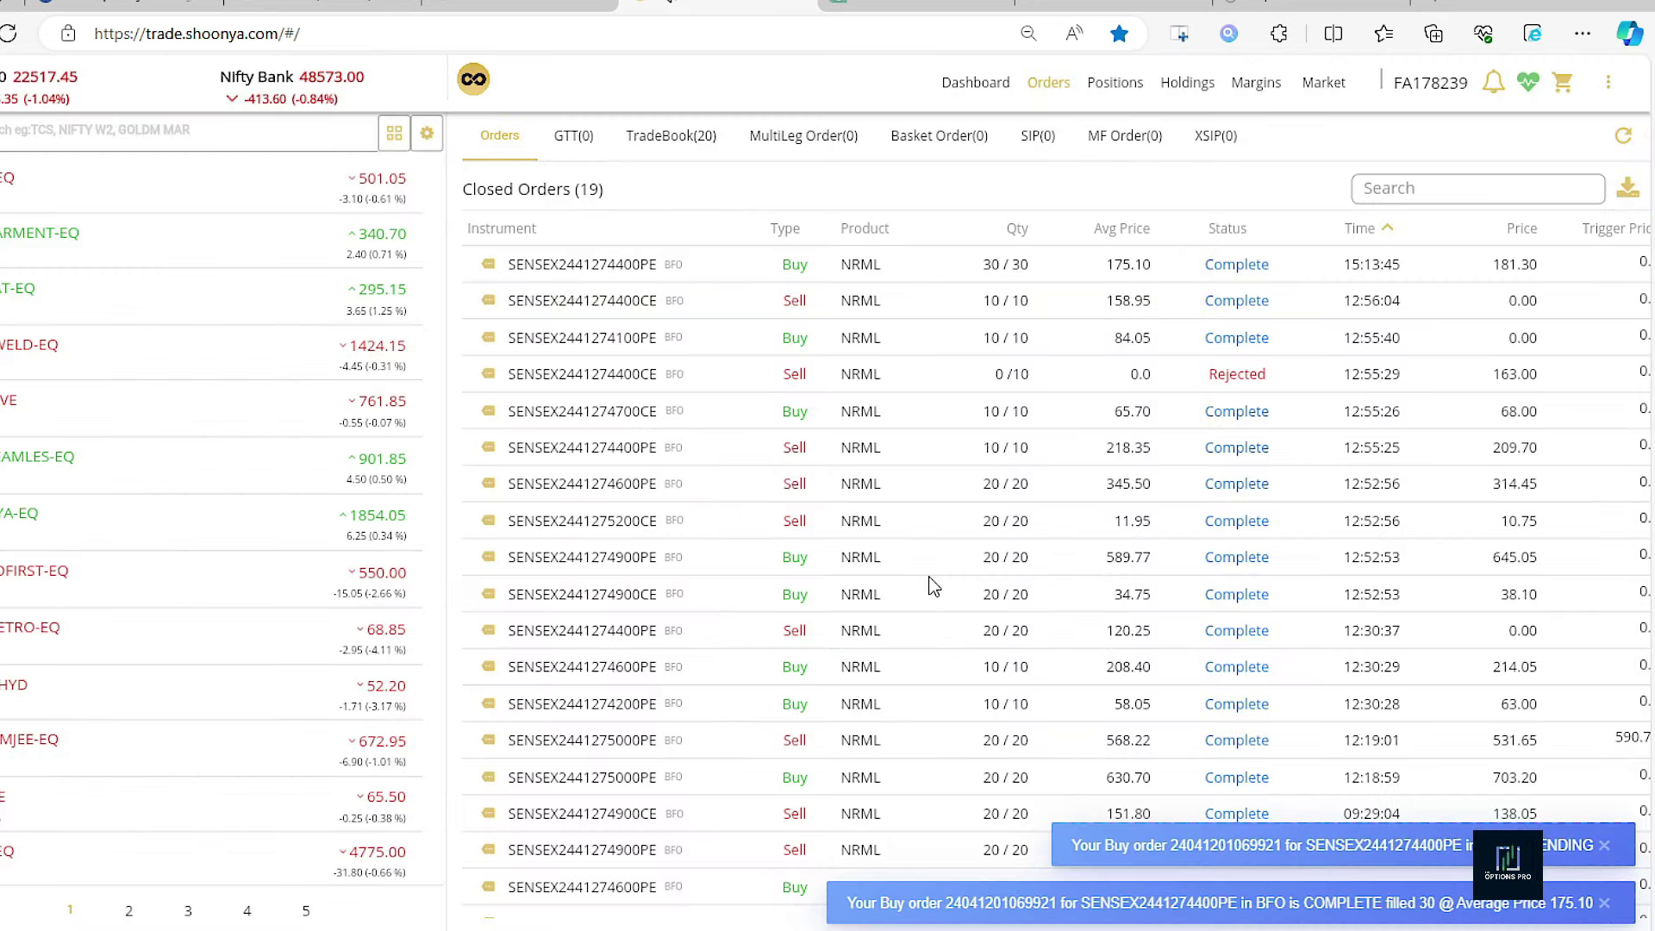
{"action": "left_click", "coordinate": [1120, 95]}
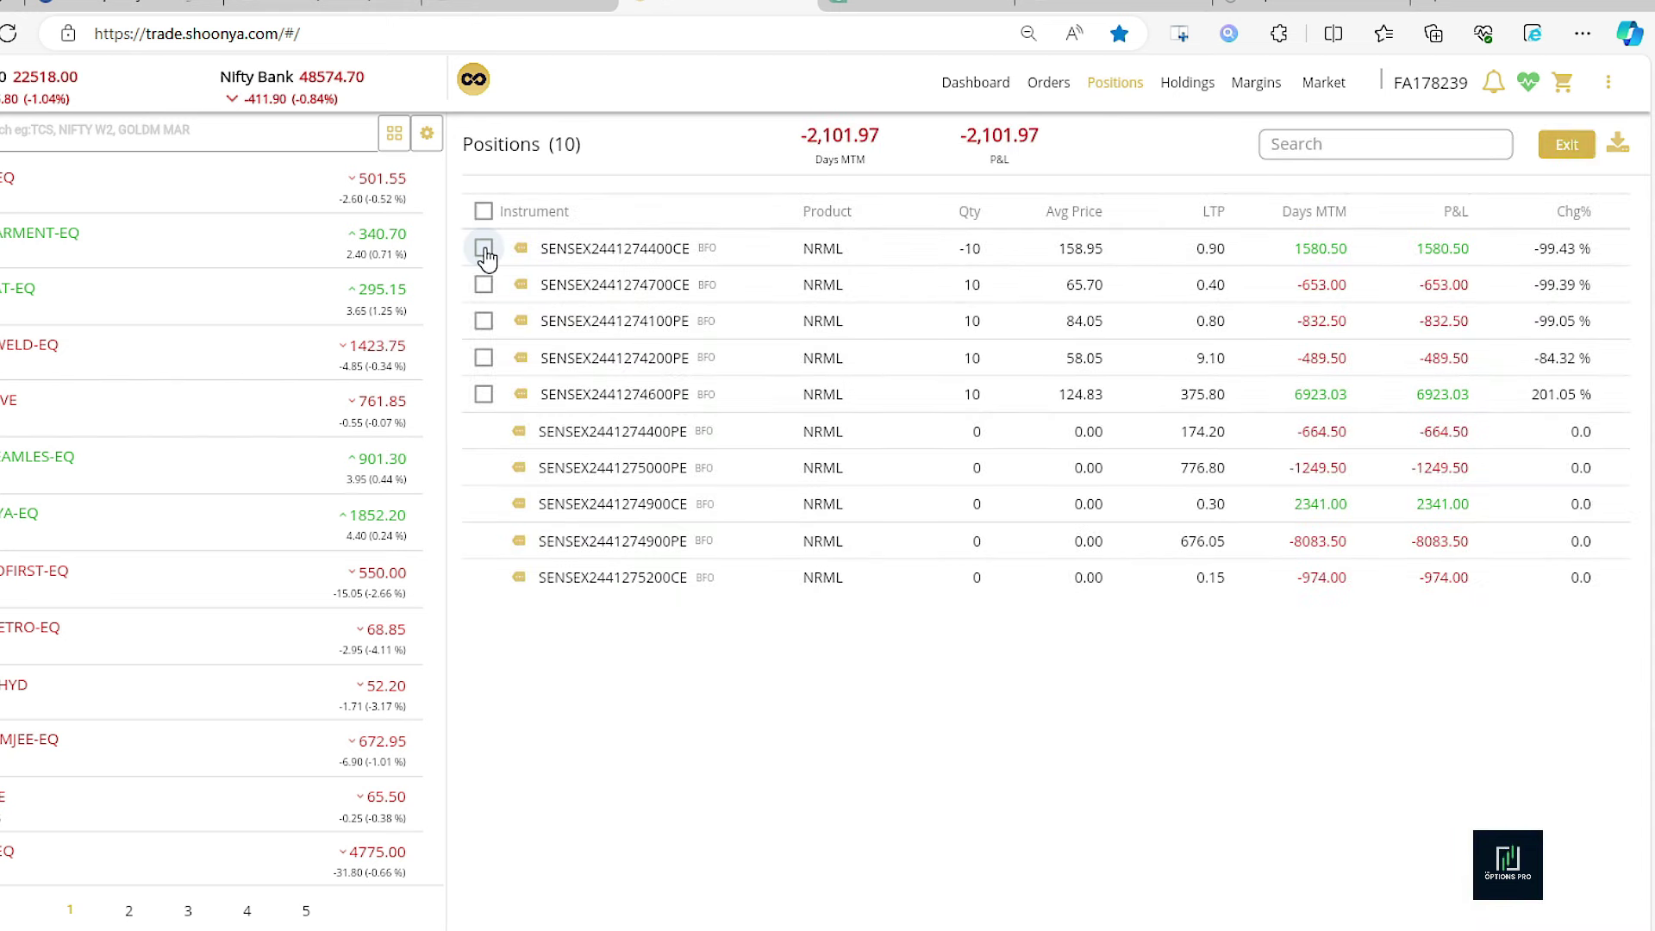
{"action": "left_click", "coordinate": [483, 250]}
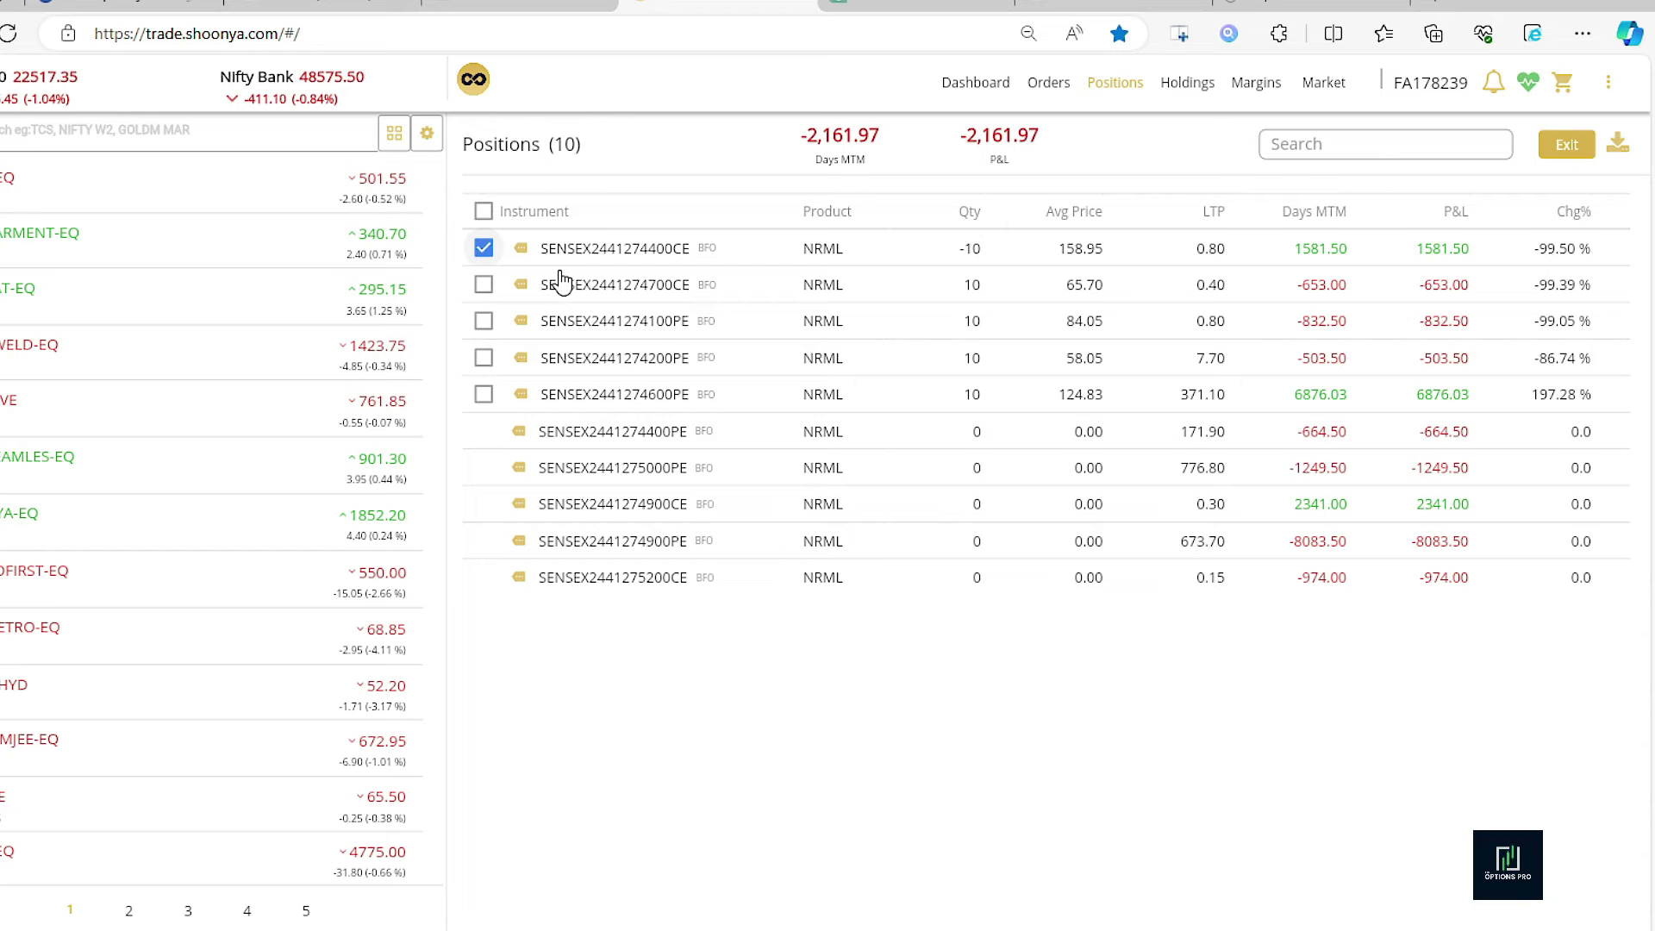
{"action": "left_click", "coordinate": [1567, 147]}
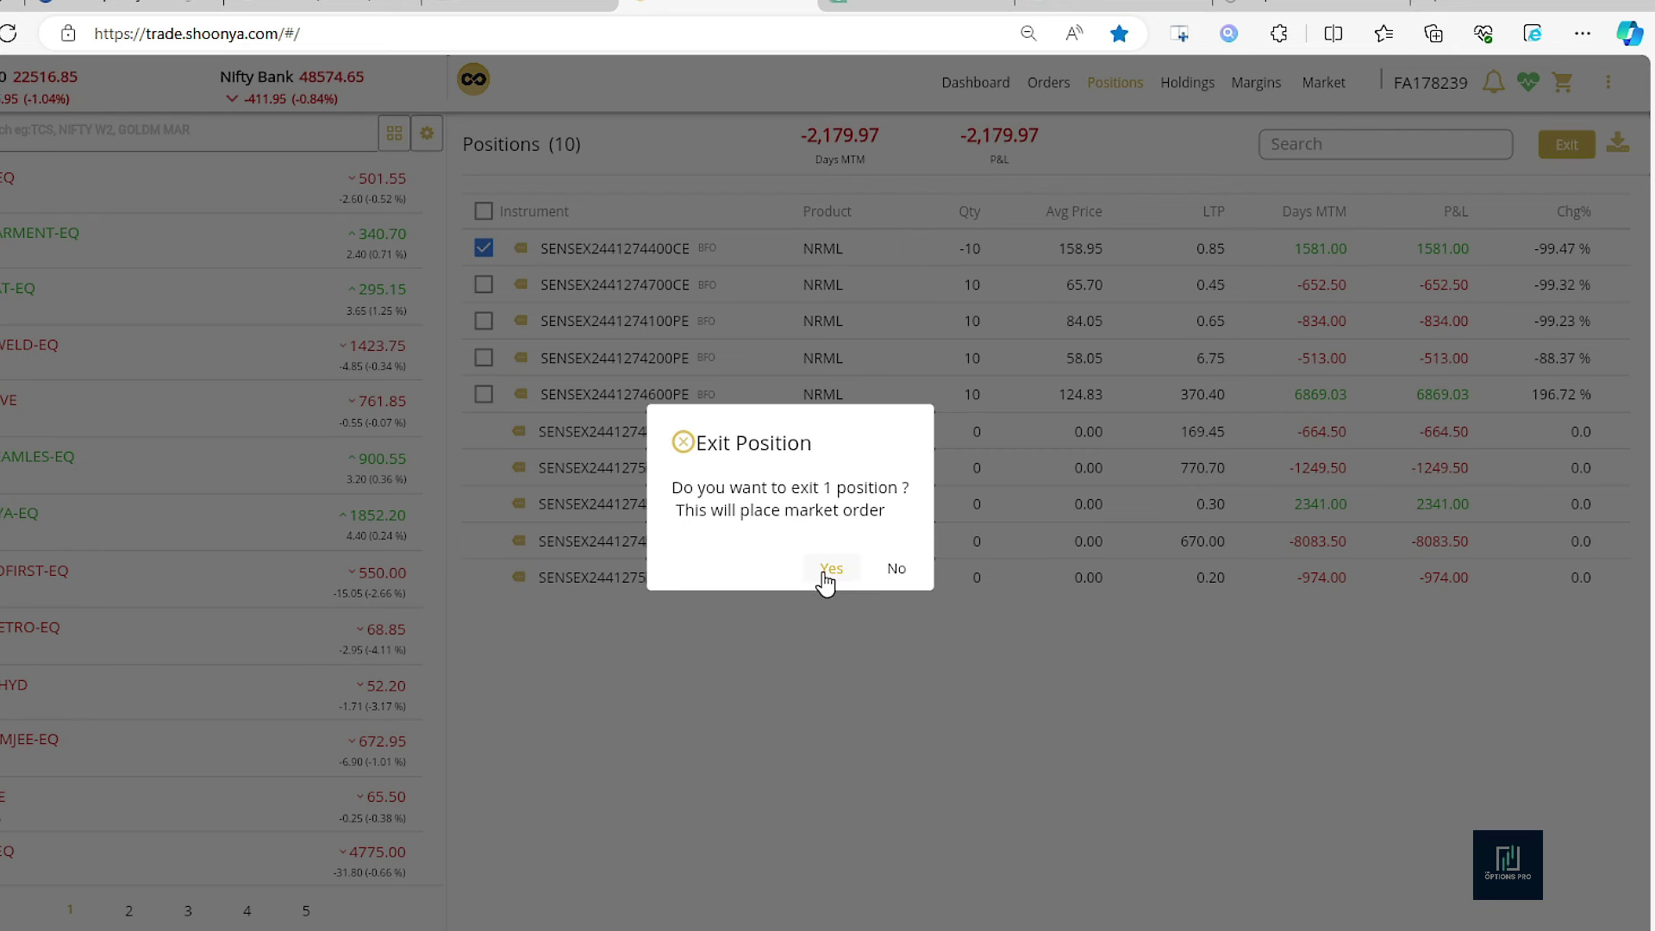
{"action": "left_click", "coordinate": [829, 571]}
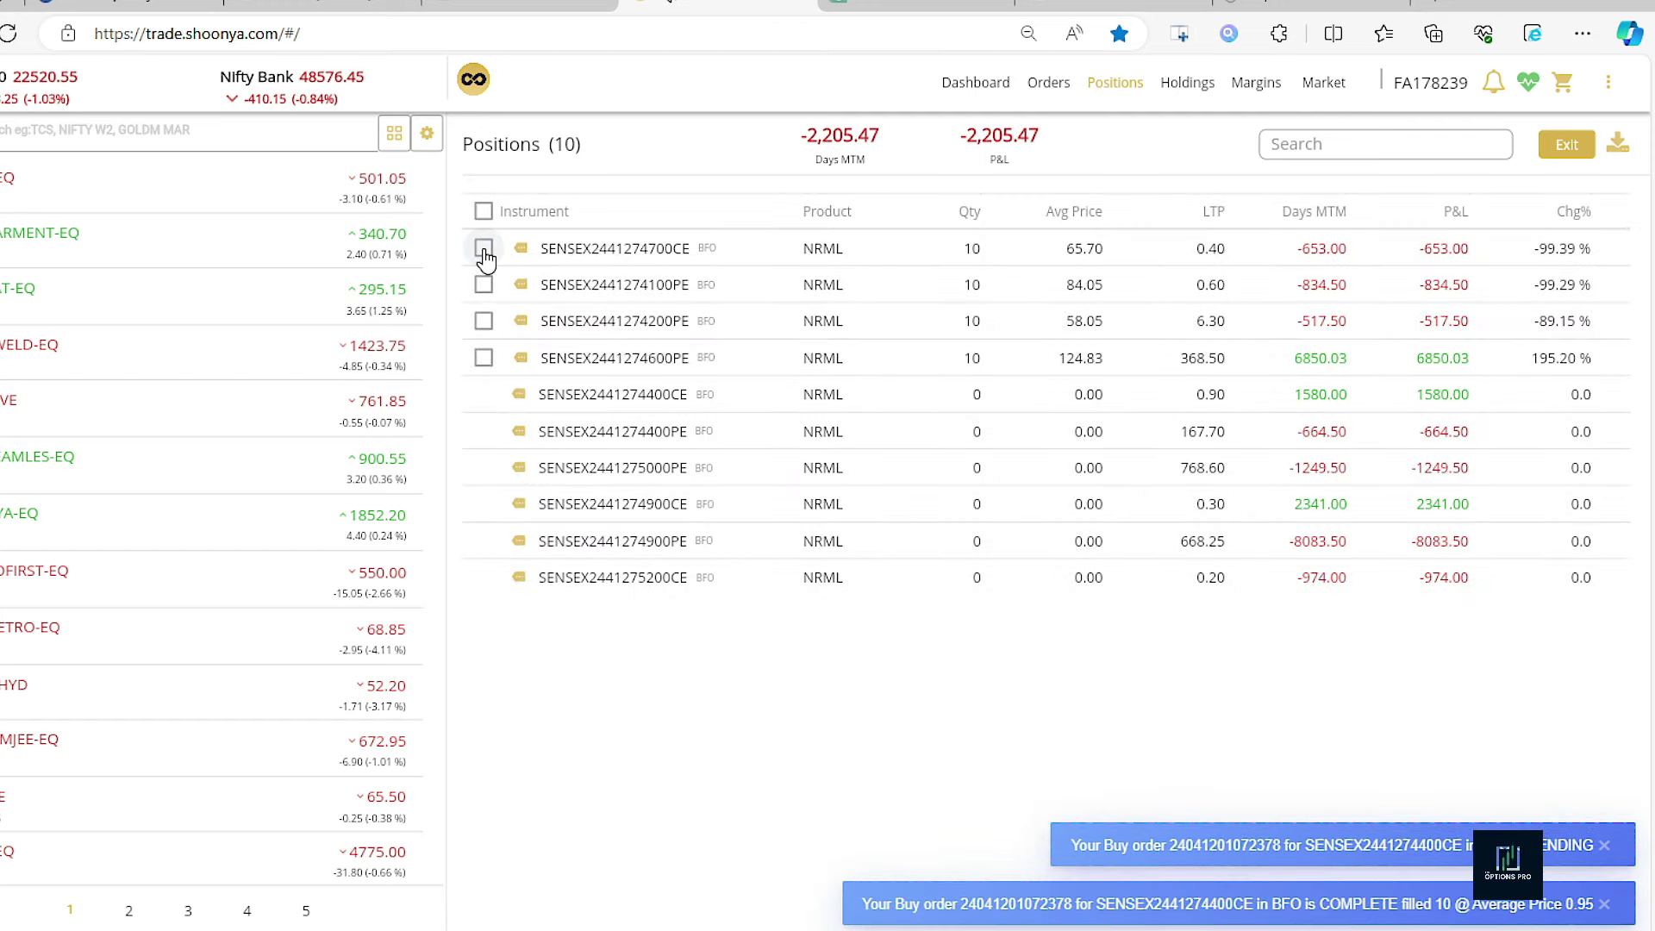
Exit the 74700CE, 74100PE, 74200PE and 74600PE Sensex legs together at market.
{"action": "left_click", "coordinate": [484, 248]}
{"action": "left_click", "coordinate": [483, 285]}
{"action": "left_click", "coordinate": [485, 322]}
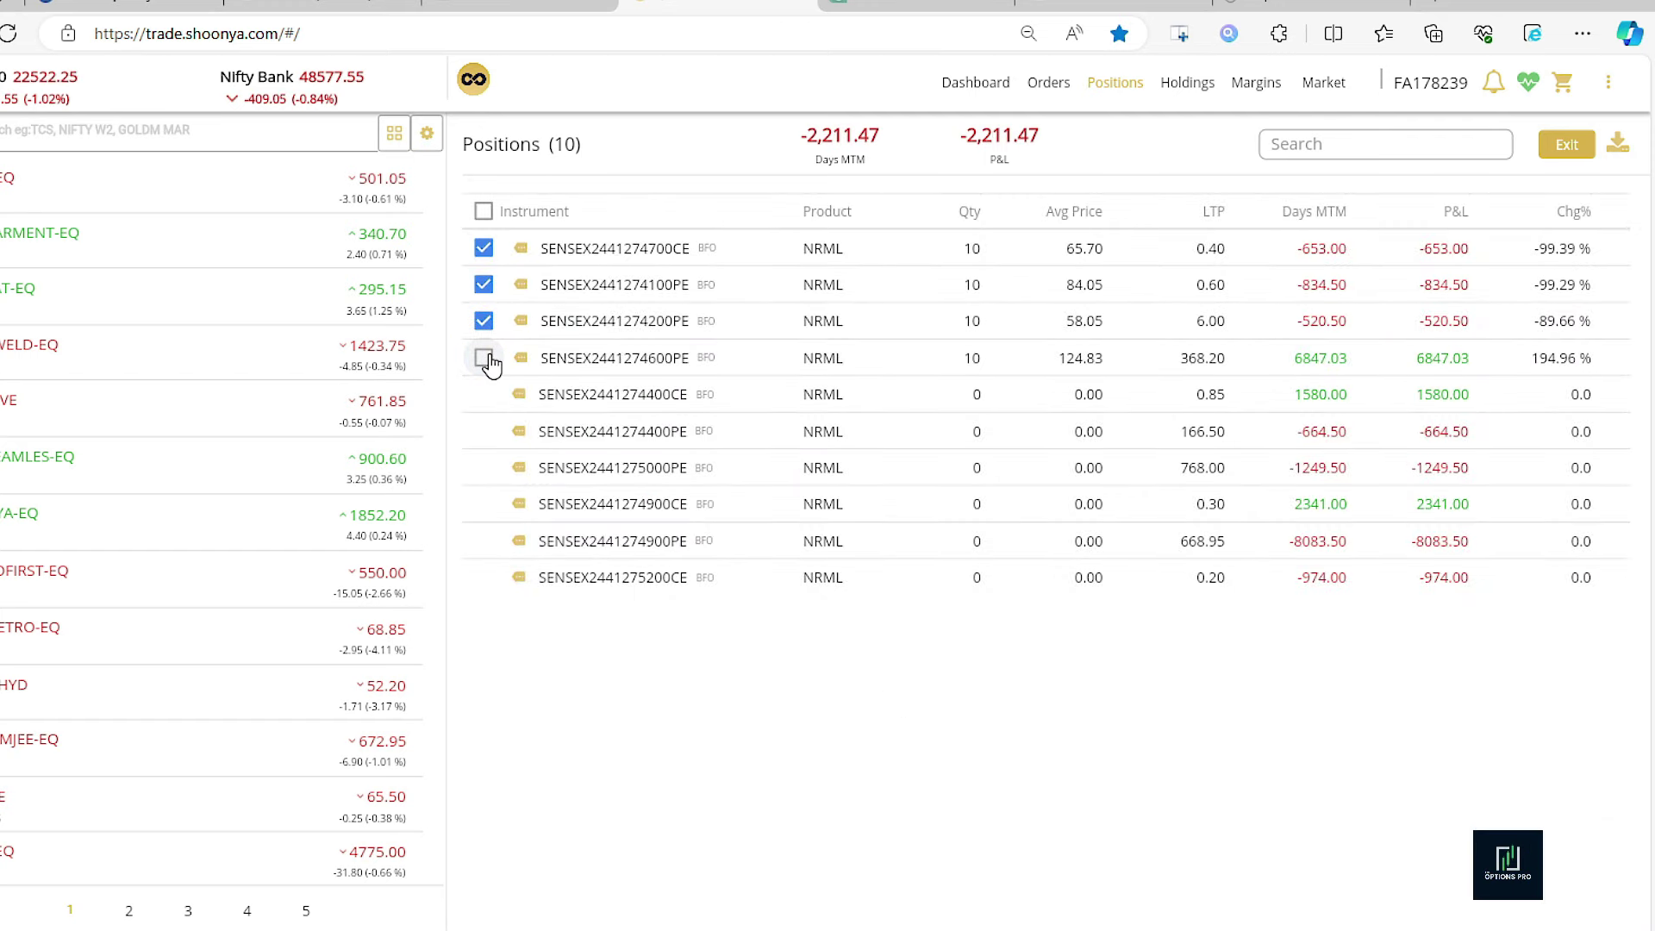
{"action": "left_click", "coordinate": [483, 358]}
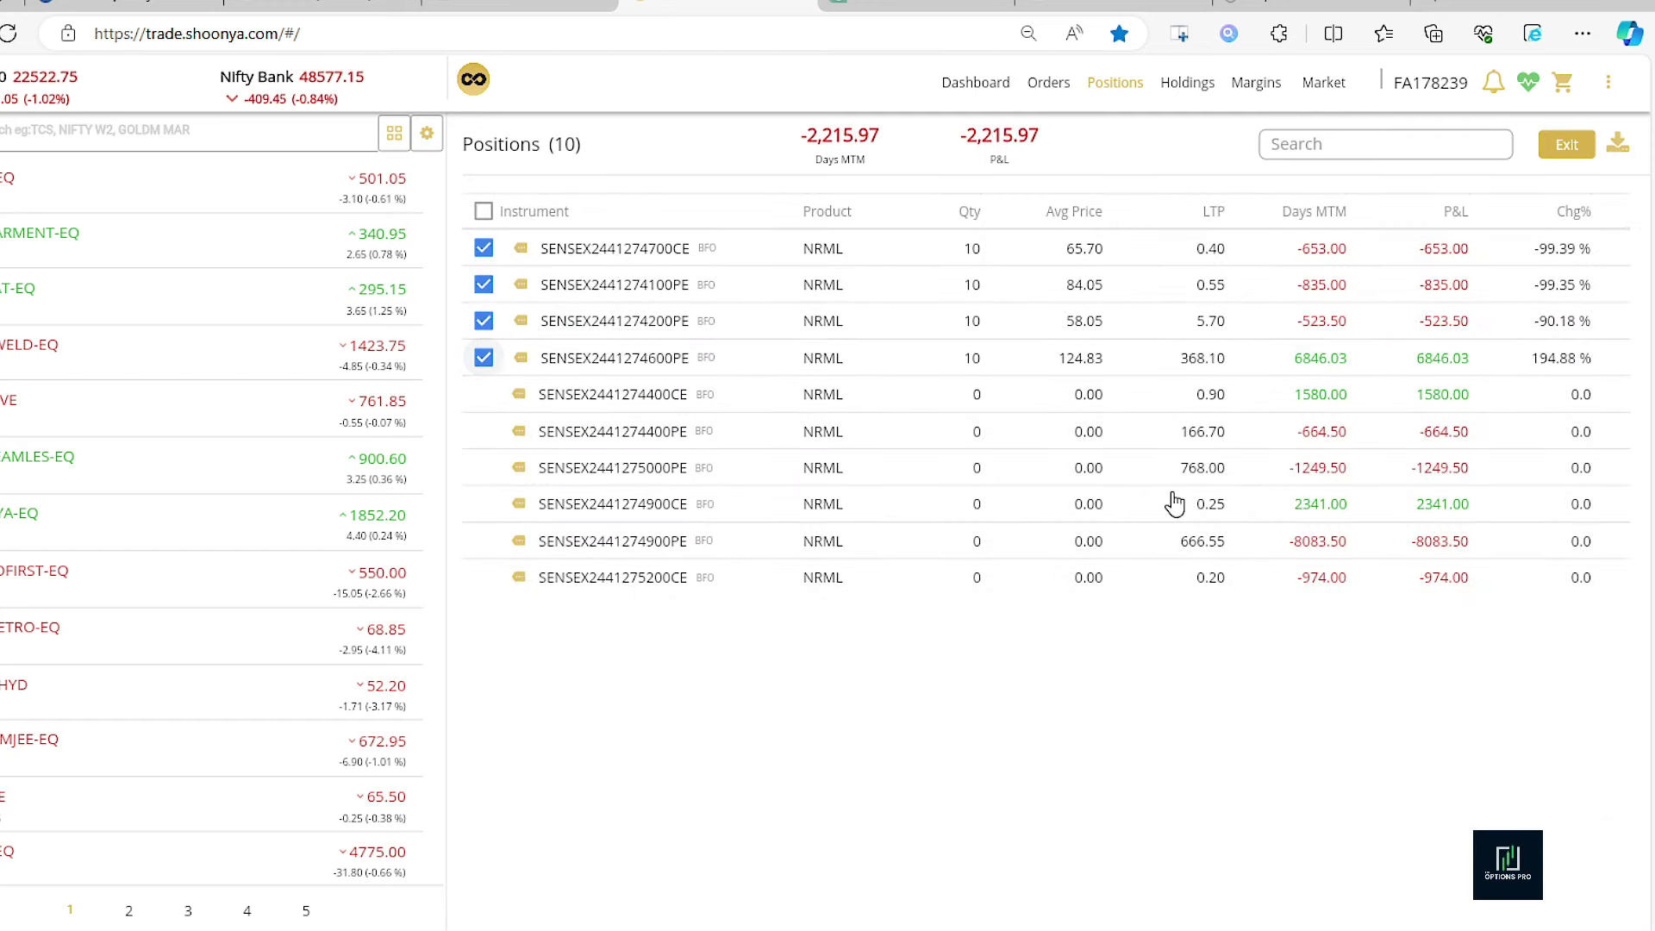
{"action": "left_click", "coordinate": [1561, 146]}
{"action": "left_click", "coordinate": [835, 574]}
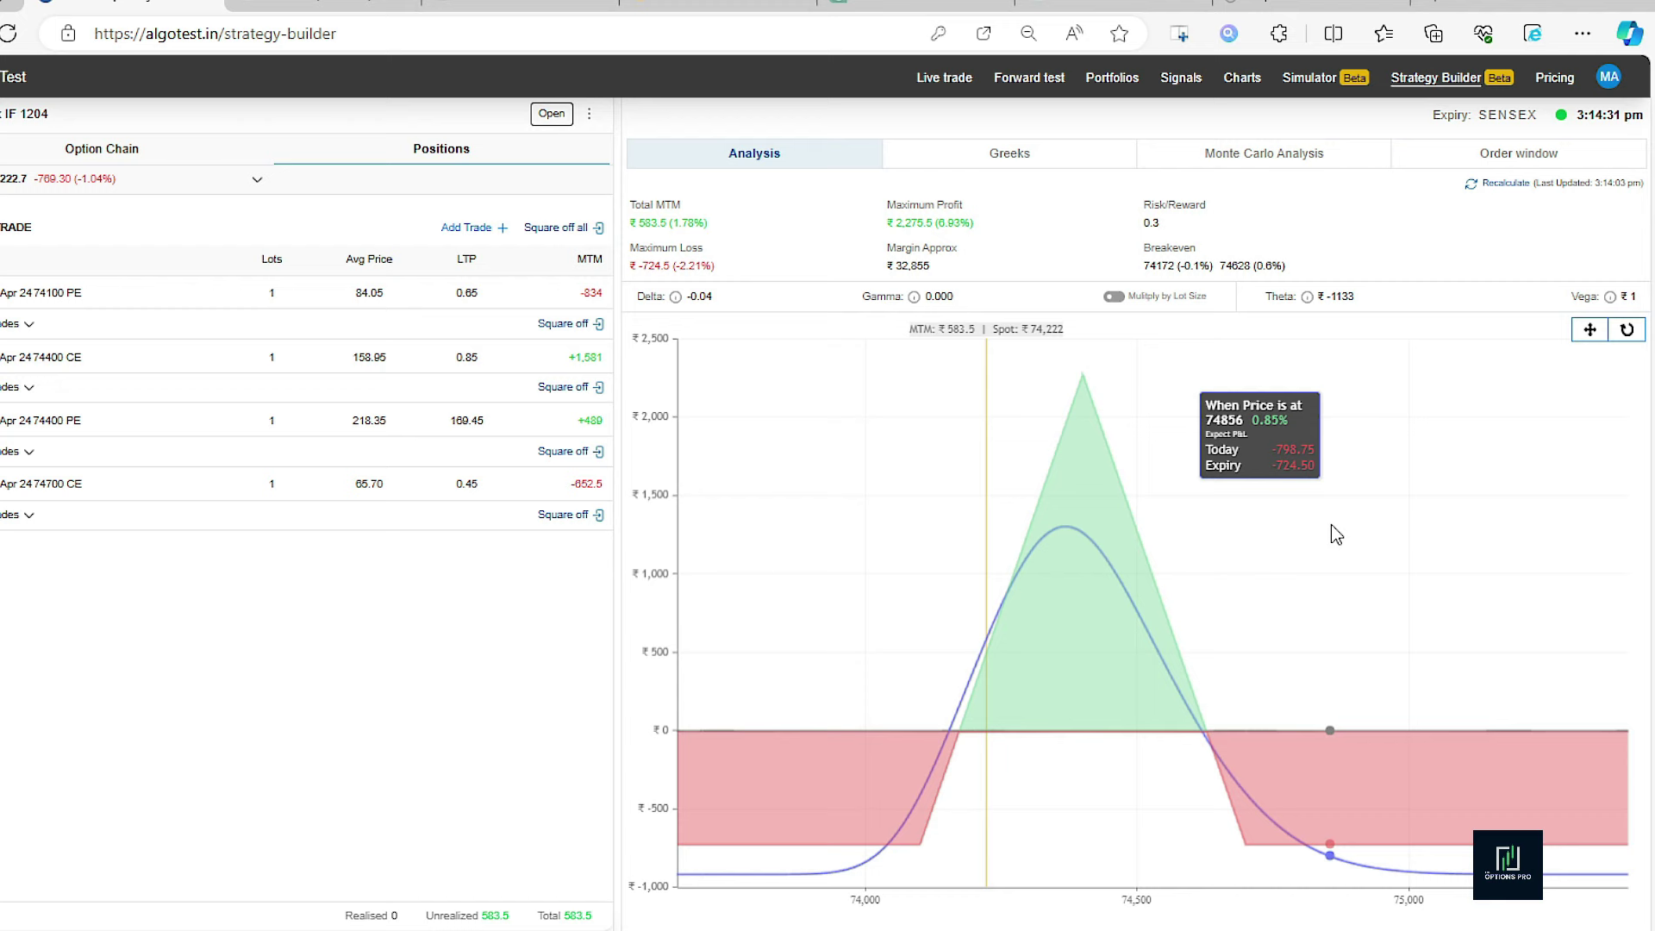
Load the saved Sensex Bf 1204 strategy into the analyser to view its payoff chart.
{"action": "left_click", "coordinate": [554, 116]}
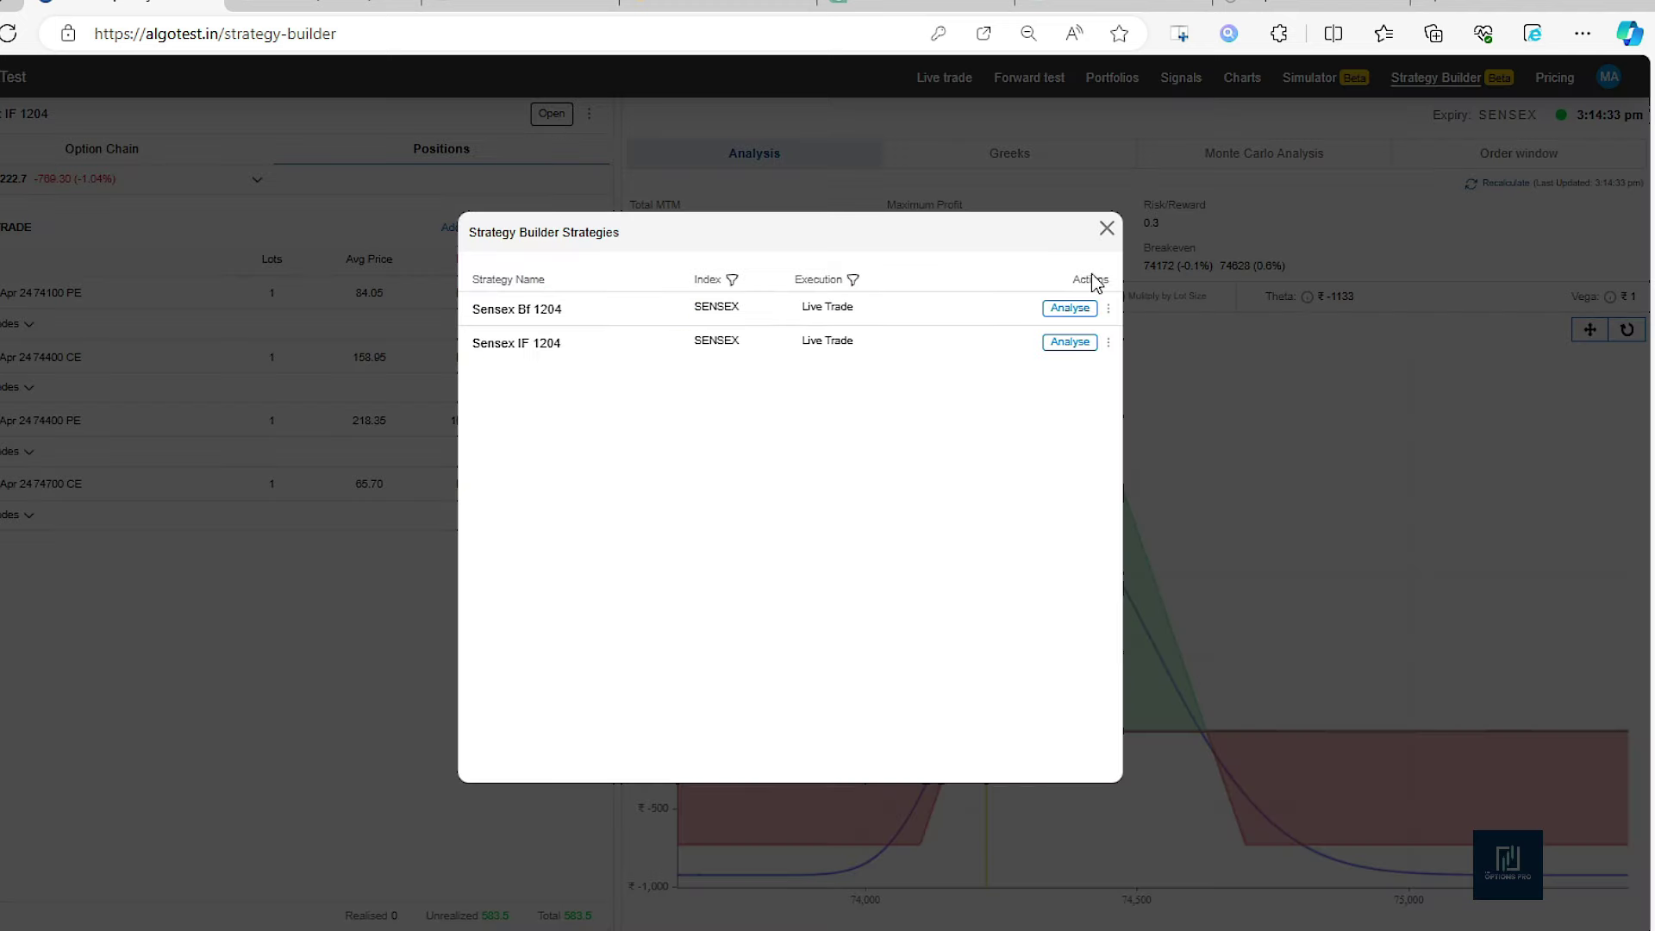
{"action": "left_click", "coordinate": [1071, 316]}
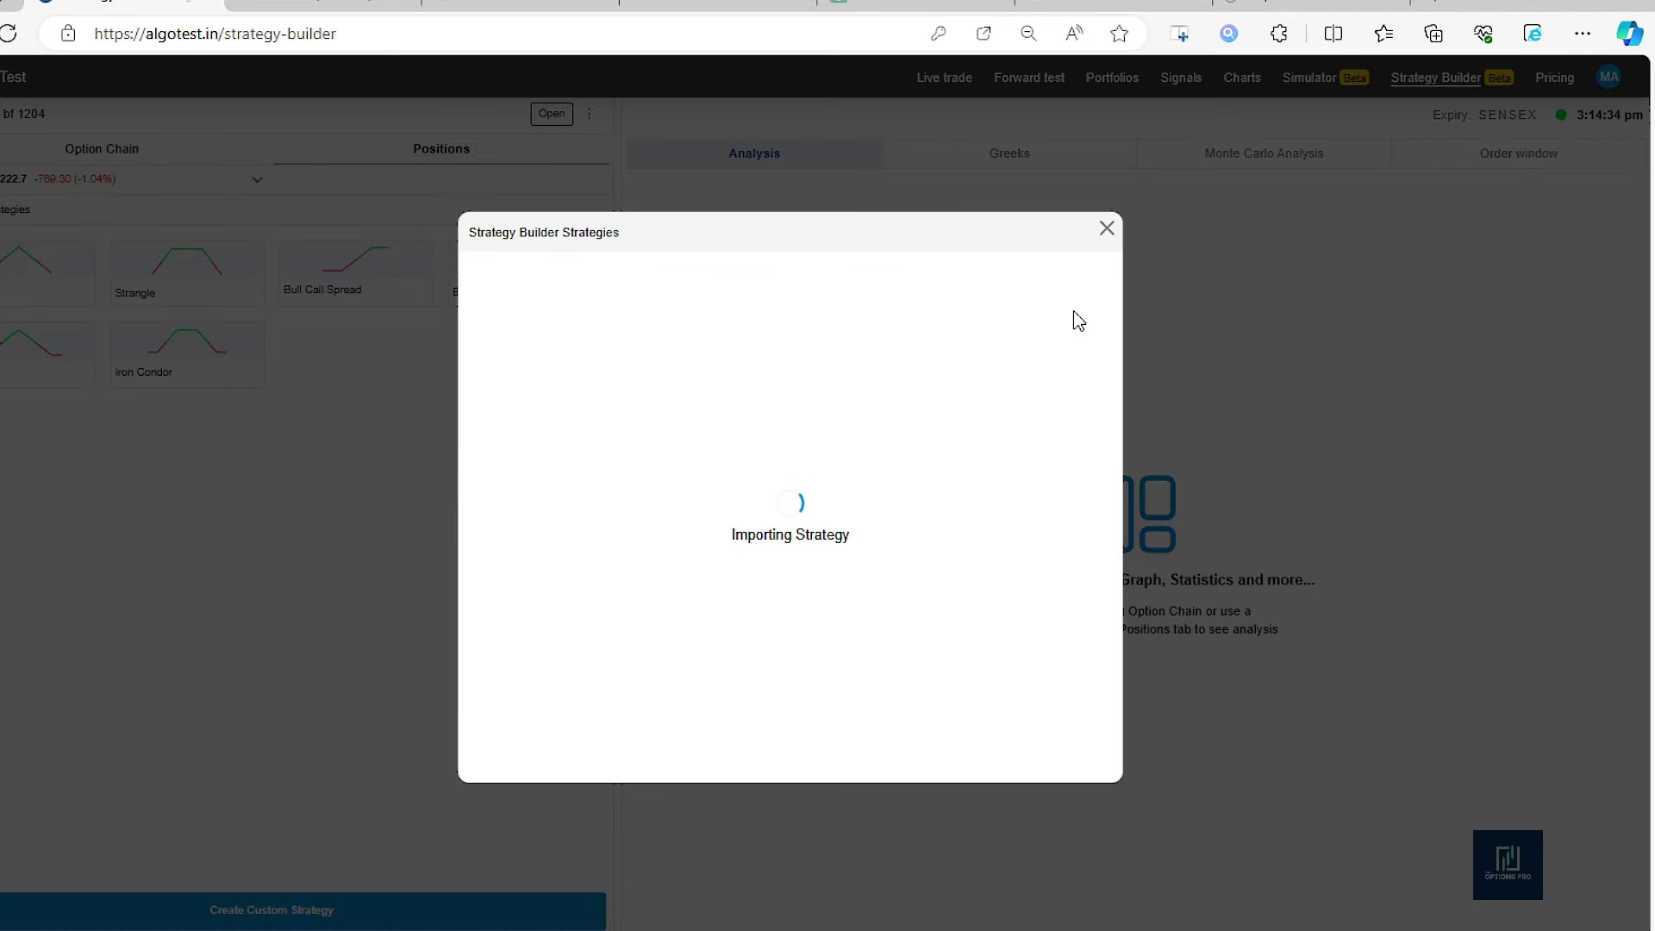
{"action": "left_click", "coordinate": [1104, 229]}
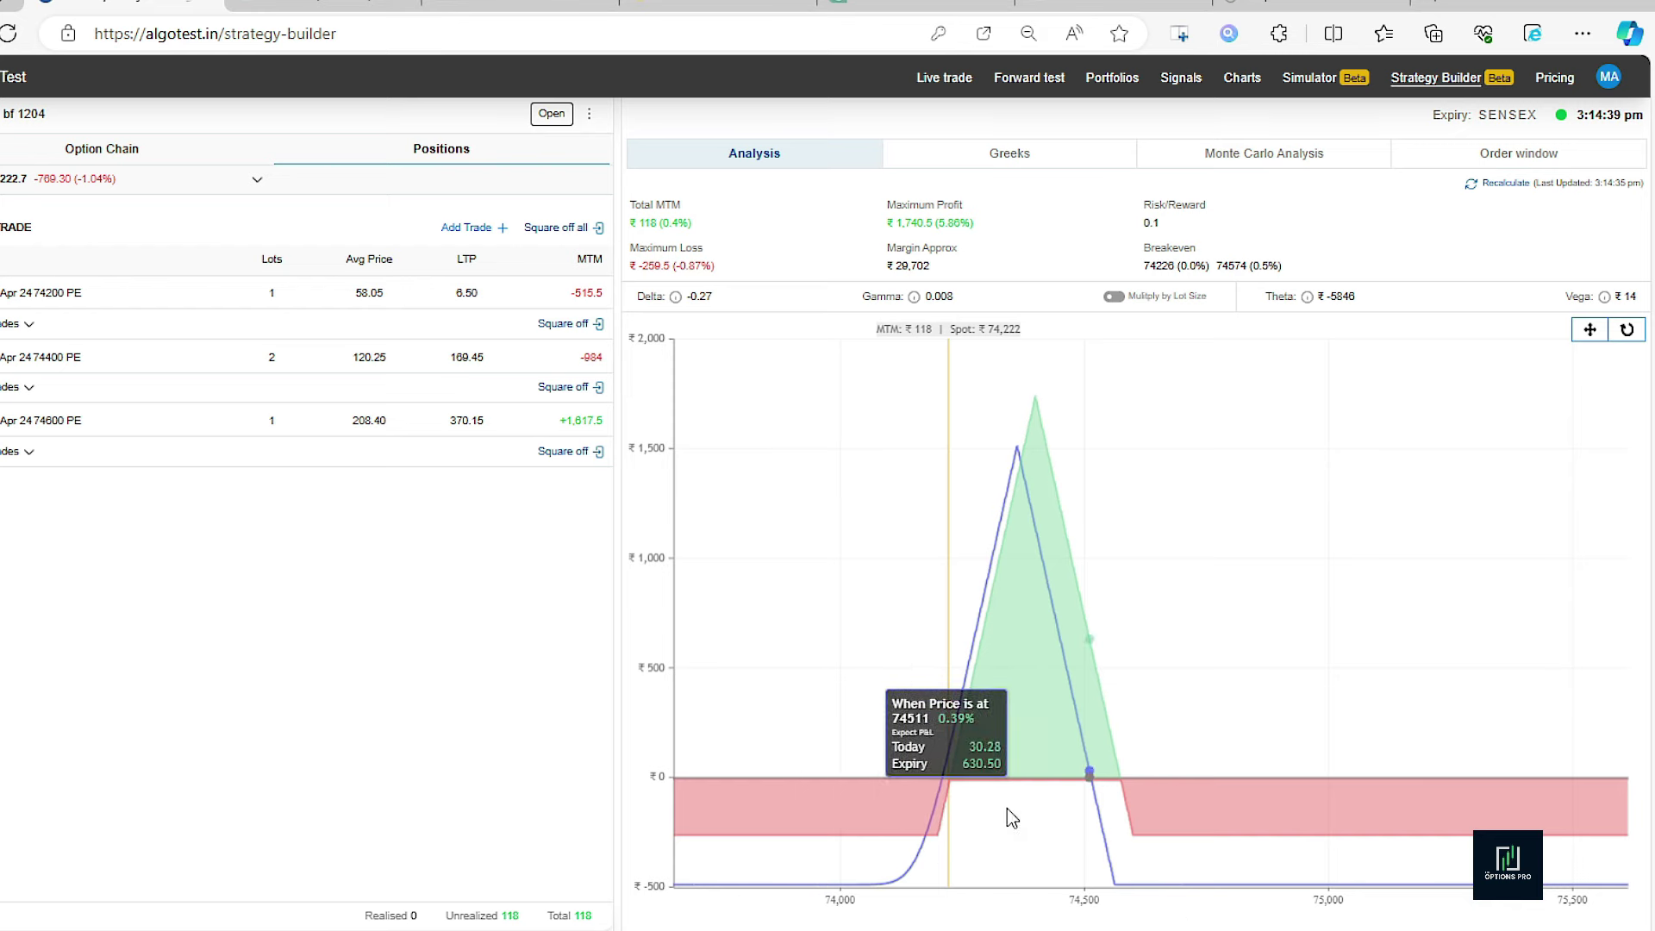
Check the Shoonya positions, then bring up AlgoTest's Live Deployment overview.
{"action": "left_click", "coordinate": [719, 3]}
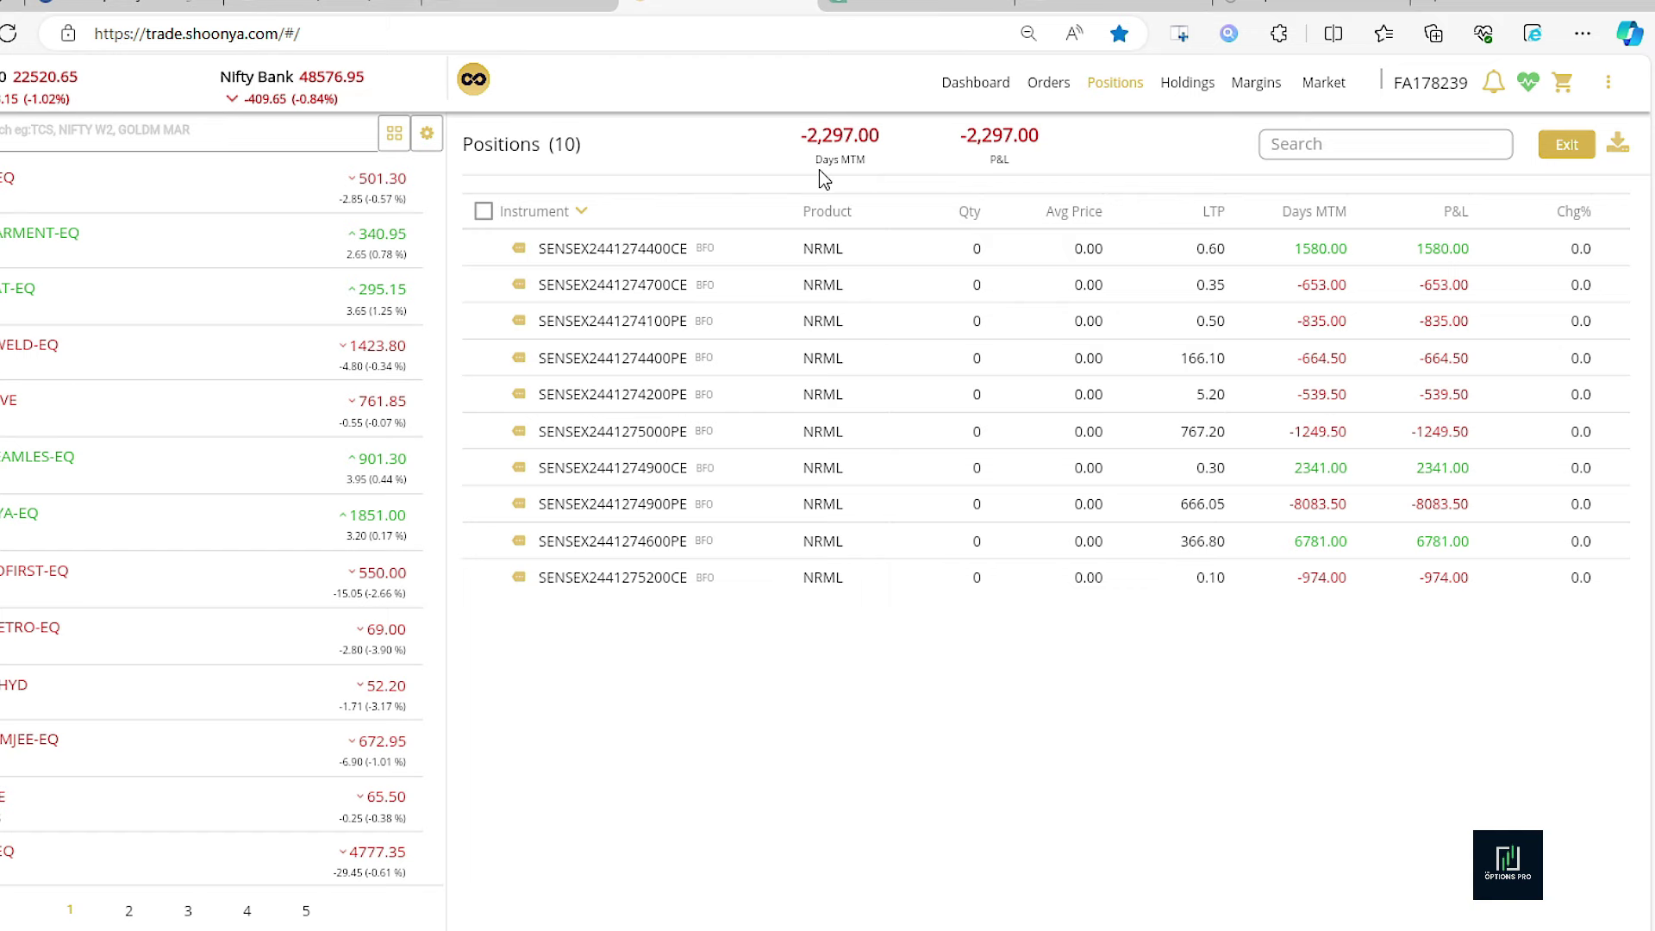
{"action": "left_click", "coordinate": [116, 9]}
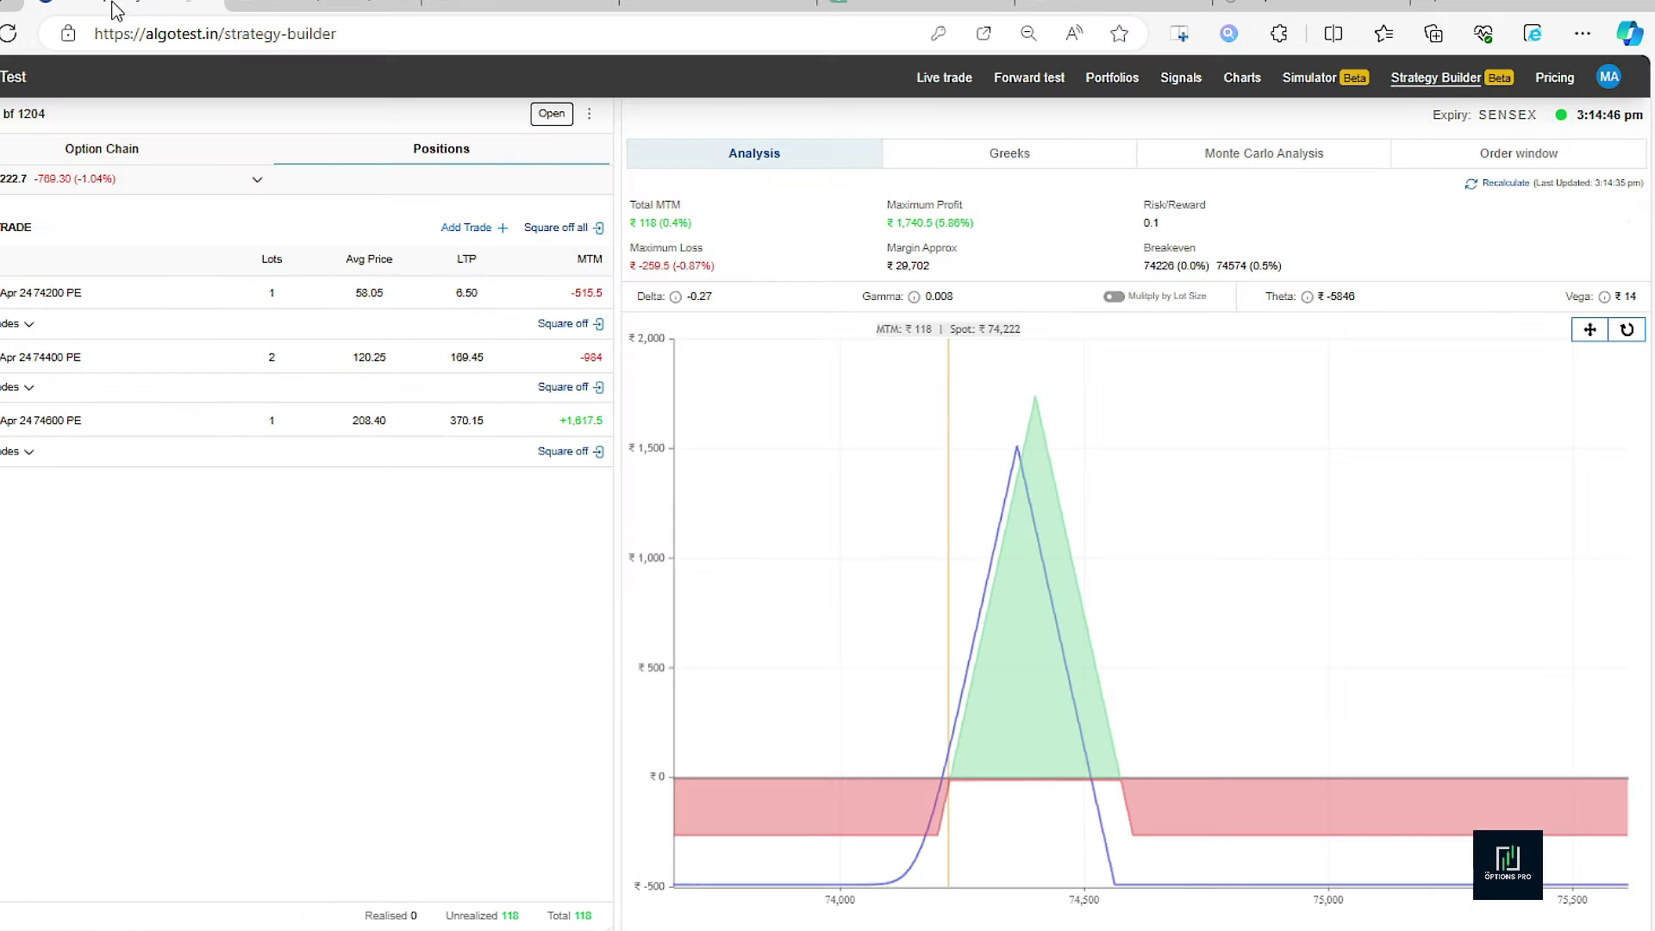
{"action": "left_click", "coordinate": [943, 78]}
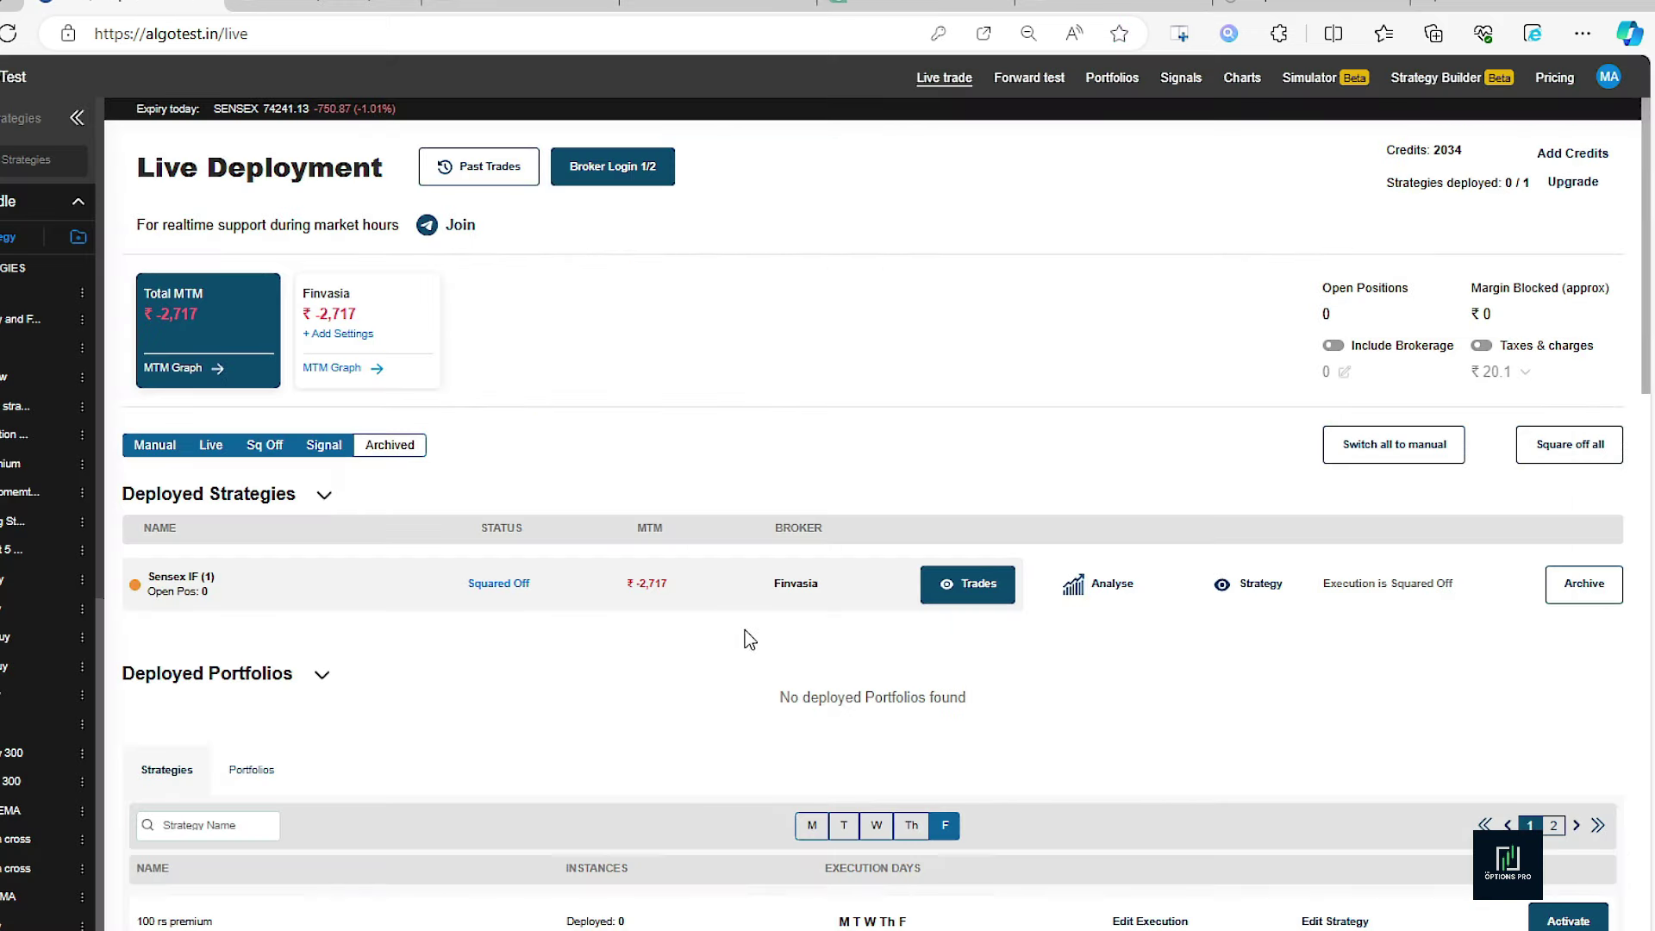
Go from the Shoonya positions to the Kite SENSEX 5-minute candlestick chart.
{"action": "left_click", "coordinate": [707, 6]}
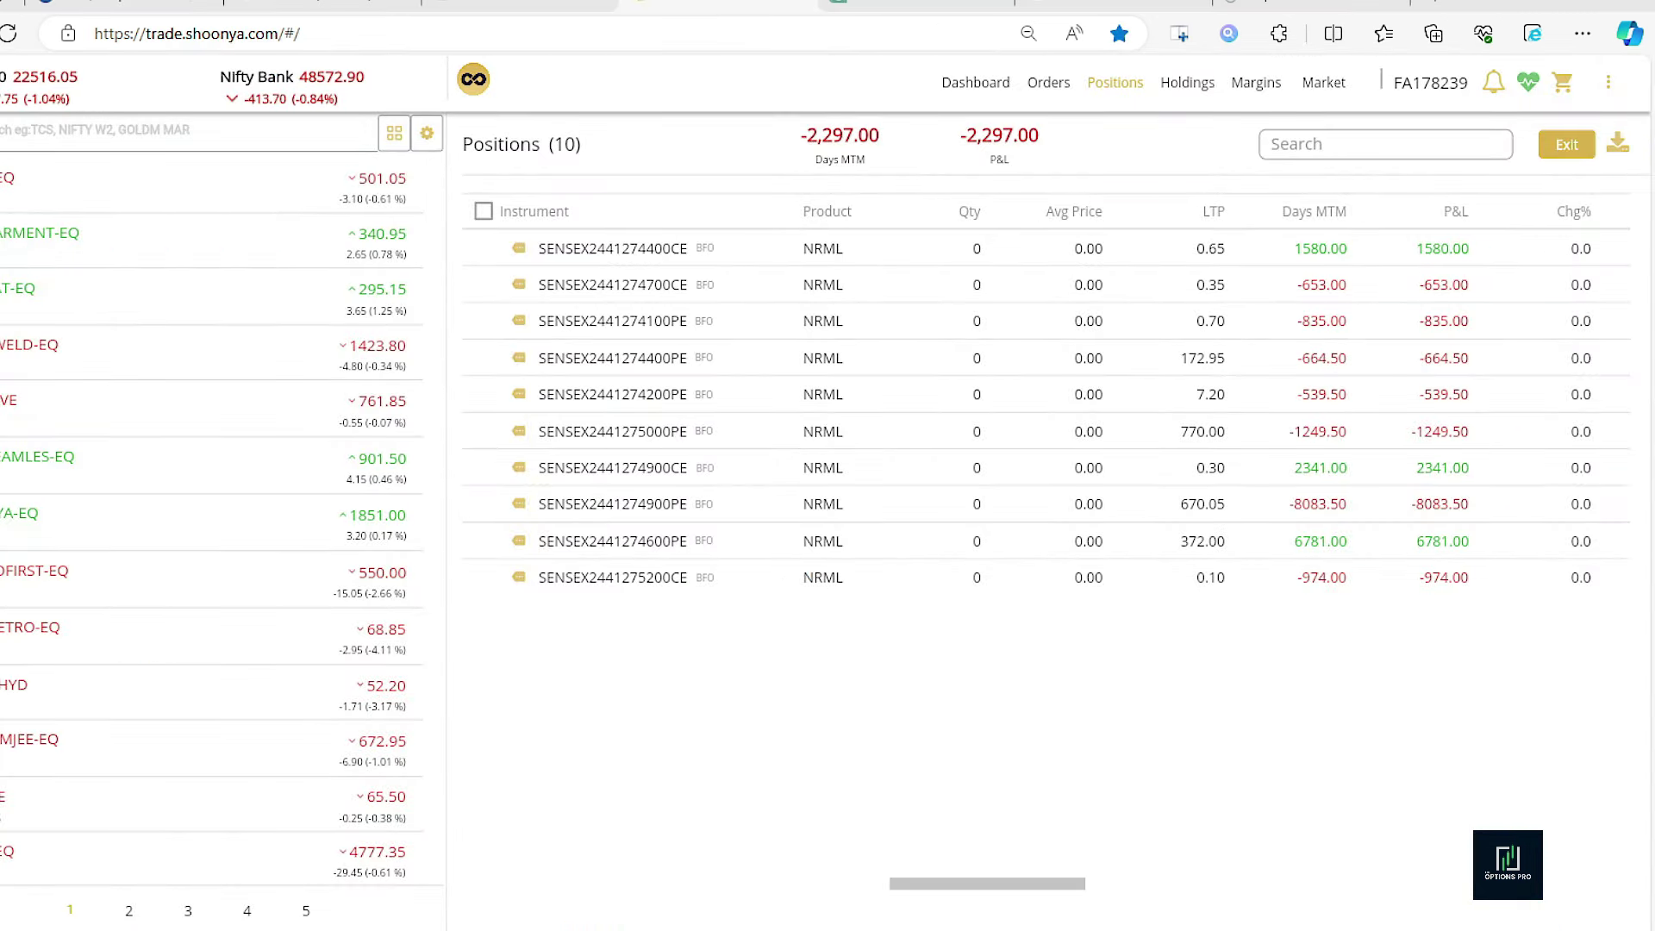
{"action": "key", "text": "ctrl+Tab"}
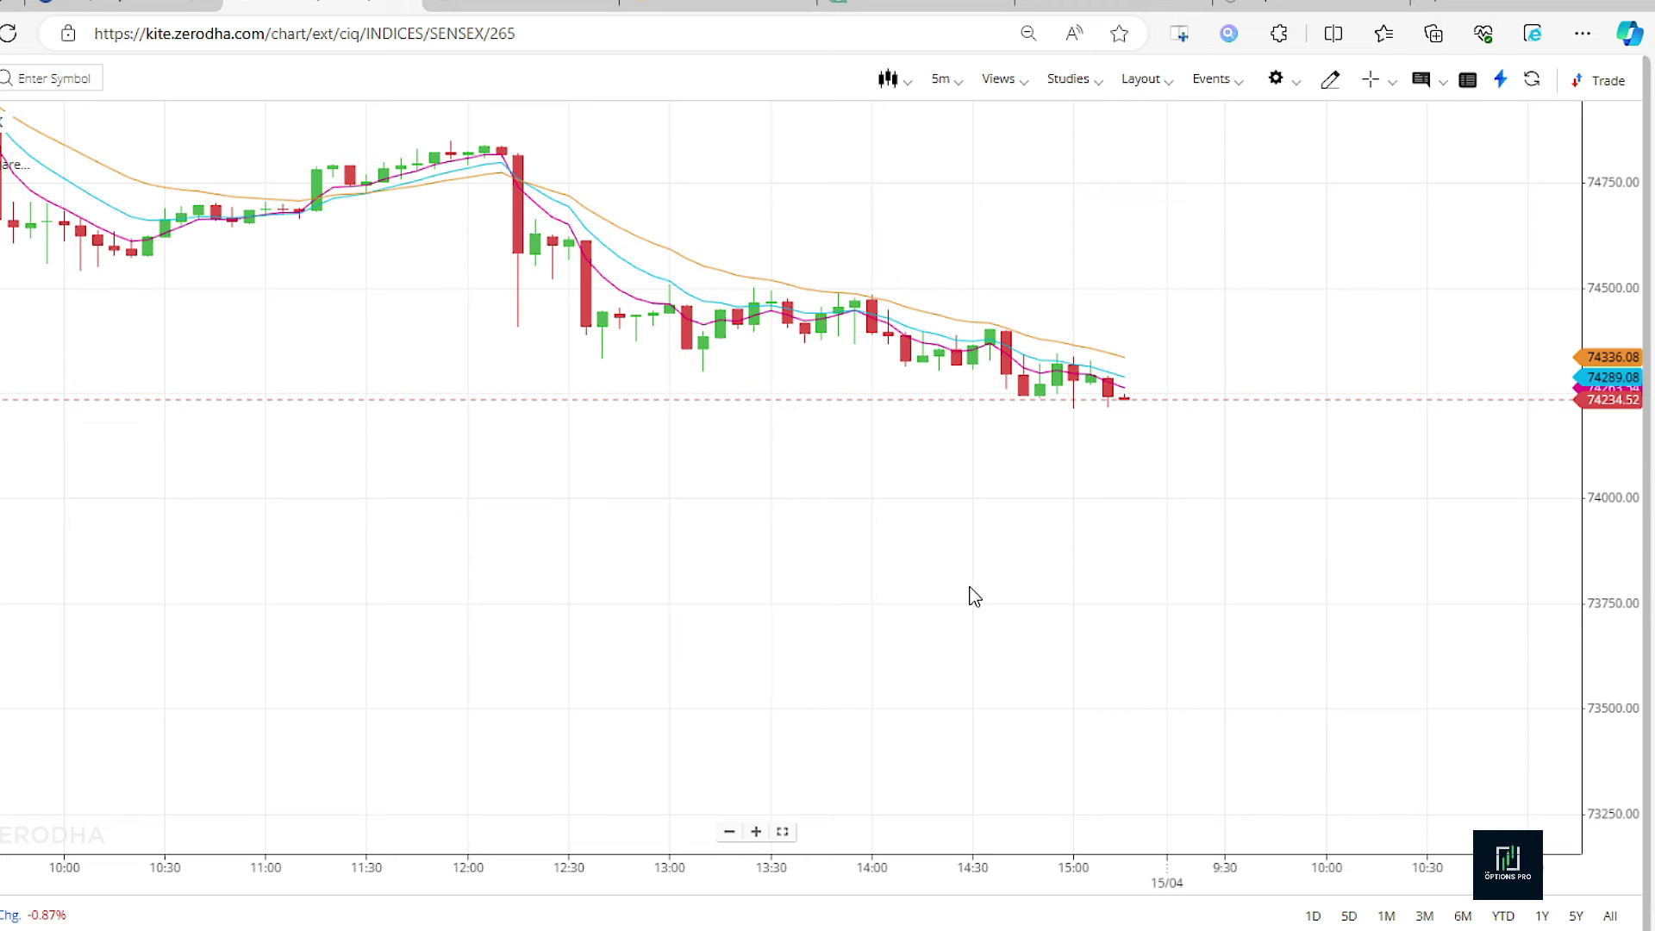